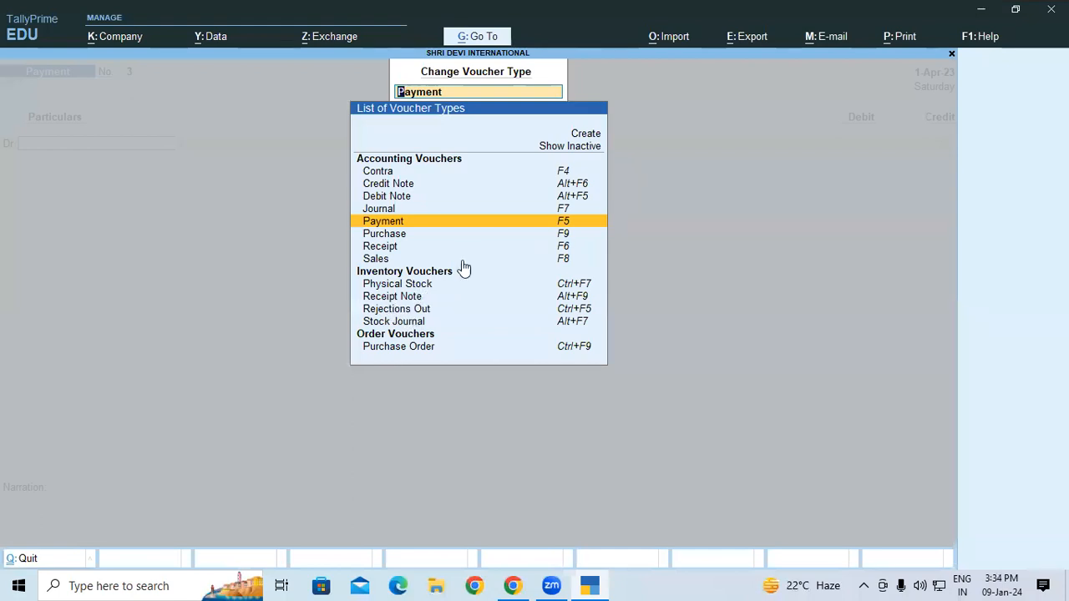
- Show the inactive voucher types and activate the Sales Order voucher type
{"action": "left_click", "coordinate": [577, 147]}
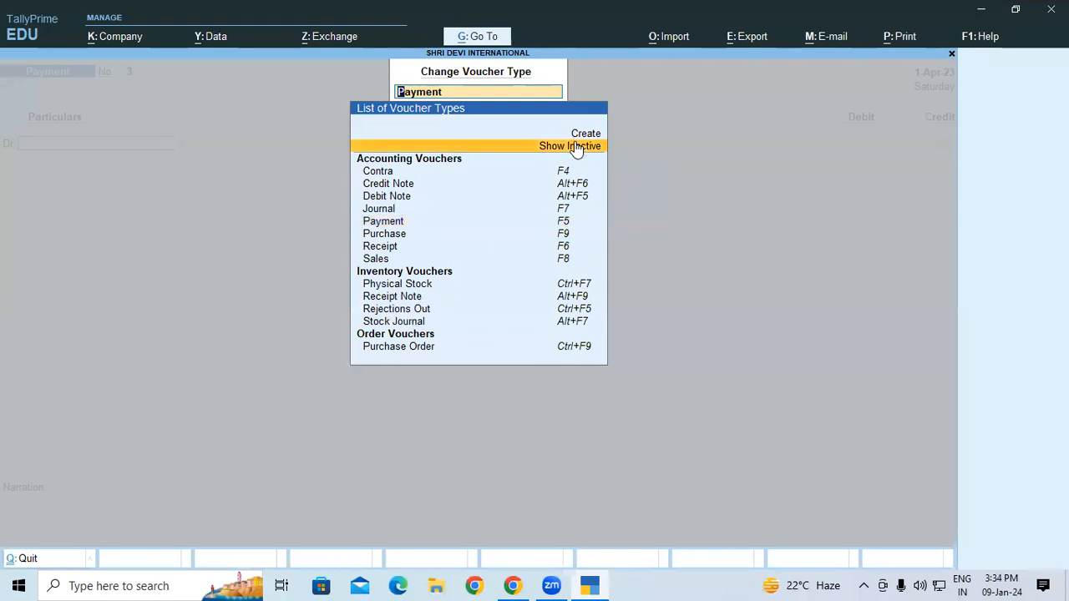
{"action": "left_click", "coordinate": [575, 147]}
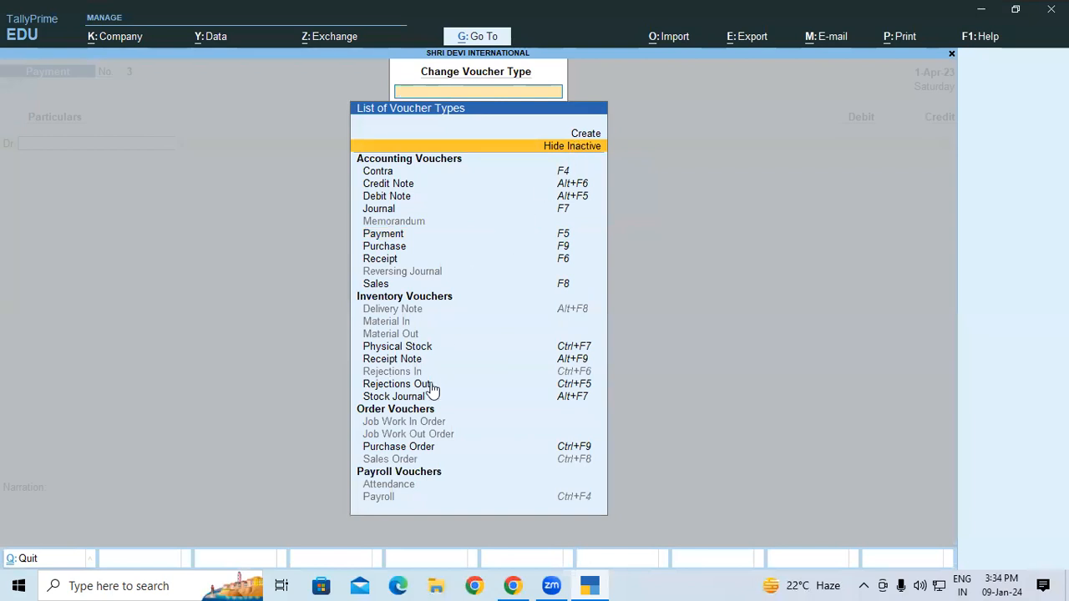
{"action": "left_click", "coordinate": [402, 462]}
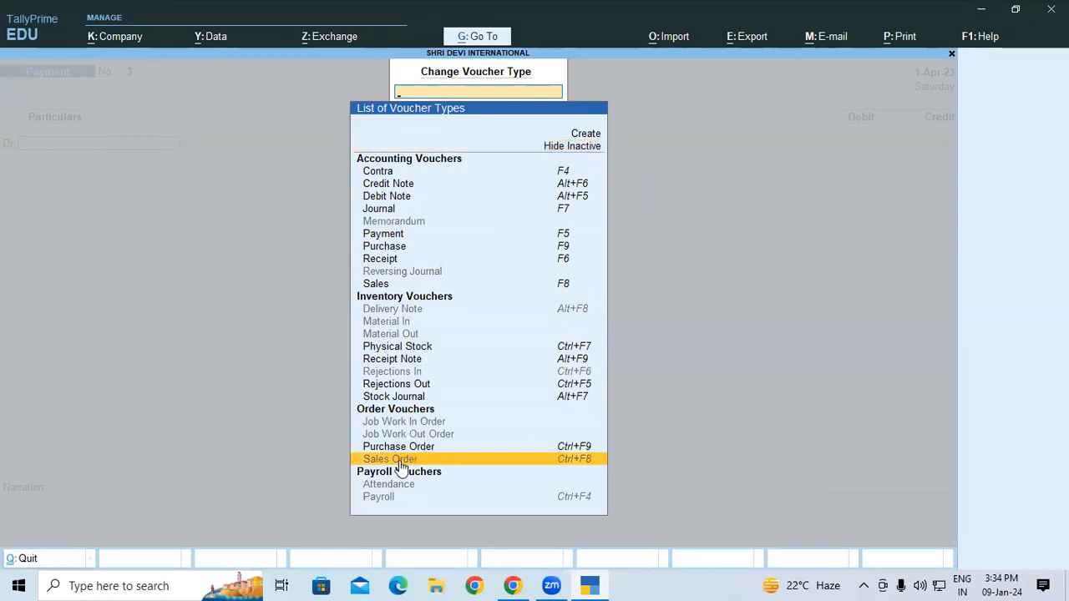
{"action": "left_click", "coordinate": [399, 460]}
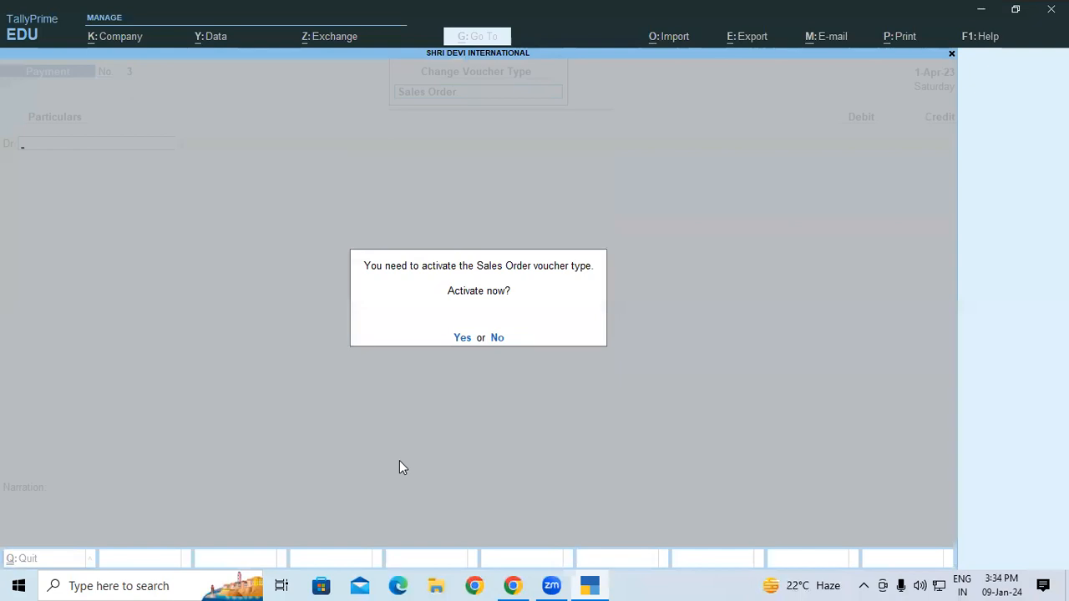
{"action": "key", "text": "y"}
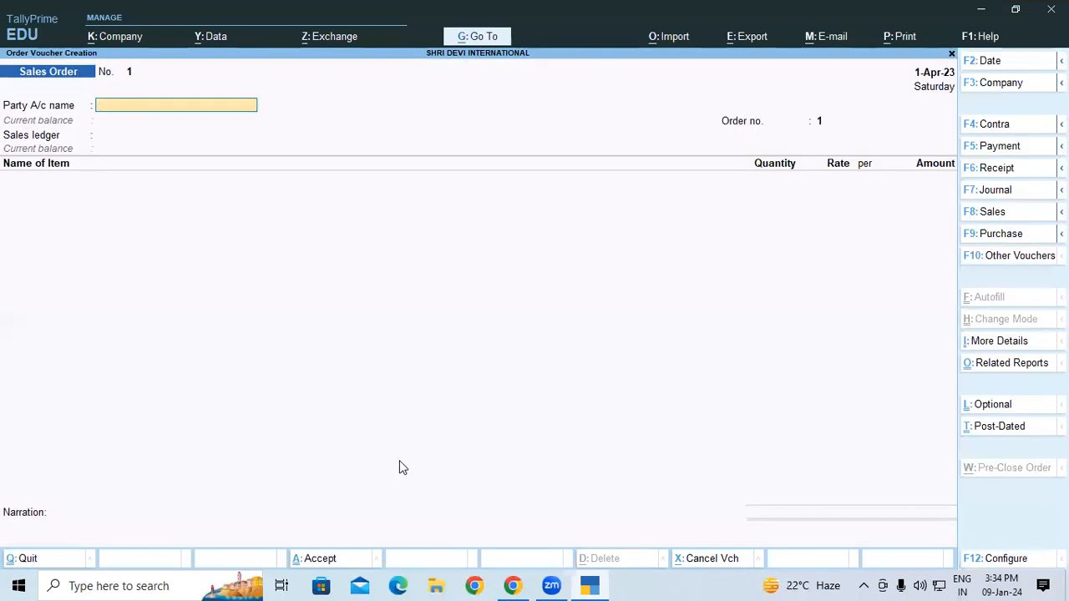
- Activate the Delivery Note voucher type from the inactive voucher types
{"action": "key", "text": "F10"}
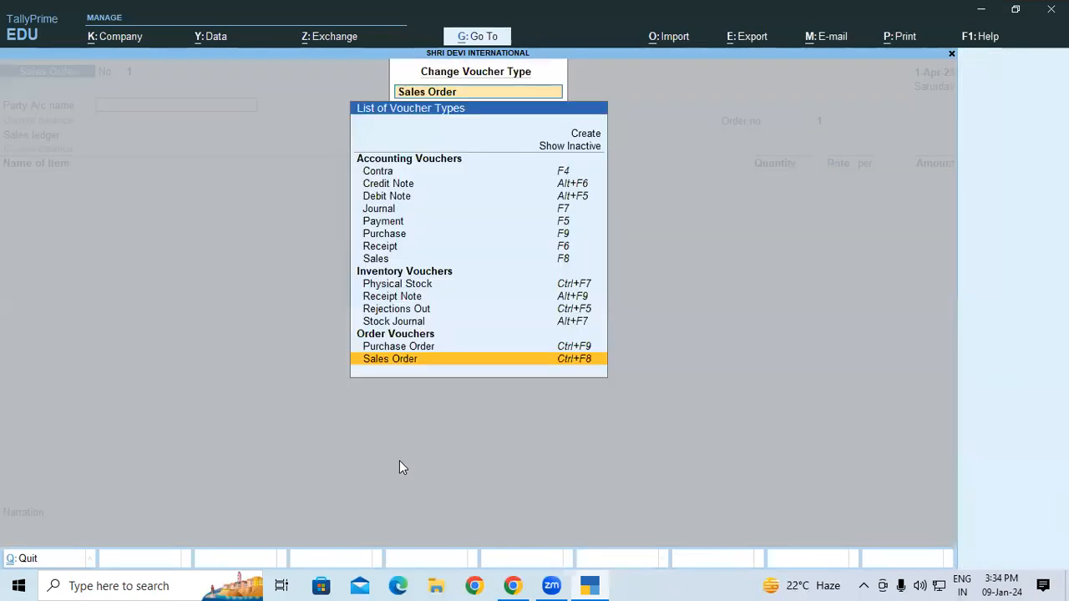
{"action": "left_click", "coordinate": [570, 151]}
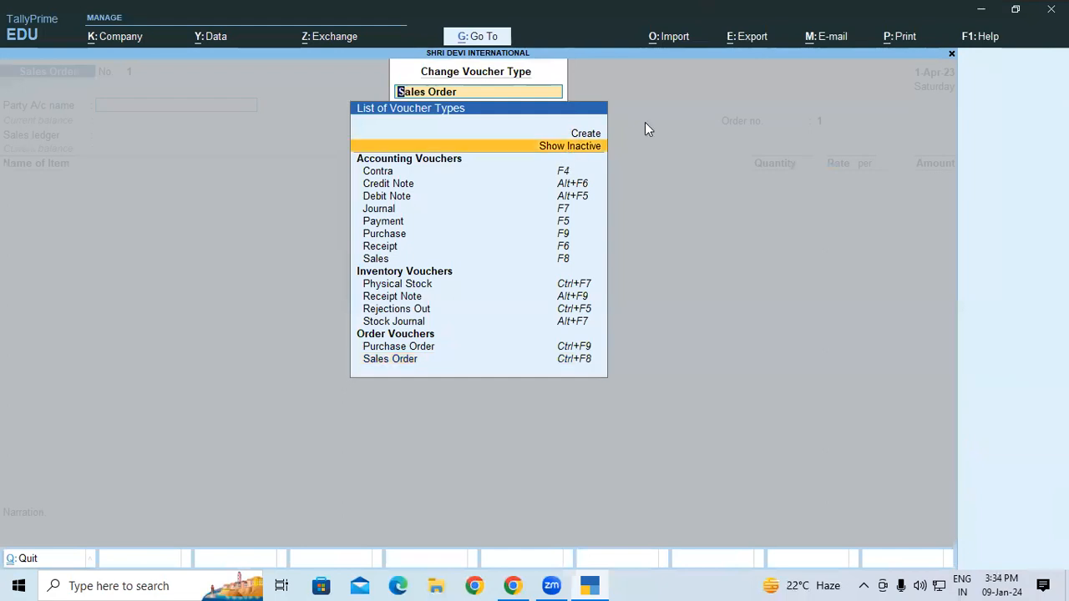
{"action": "key", "text": "Return"}
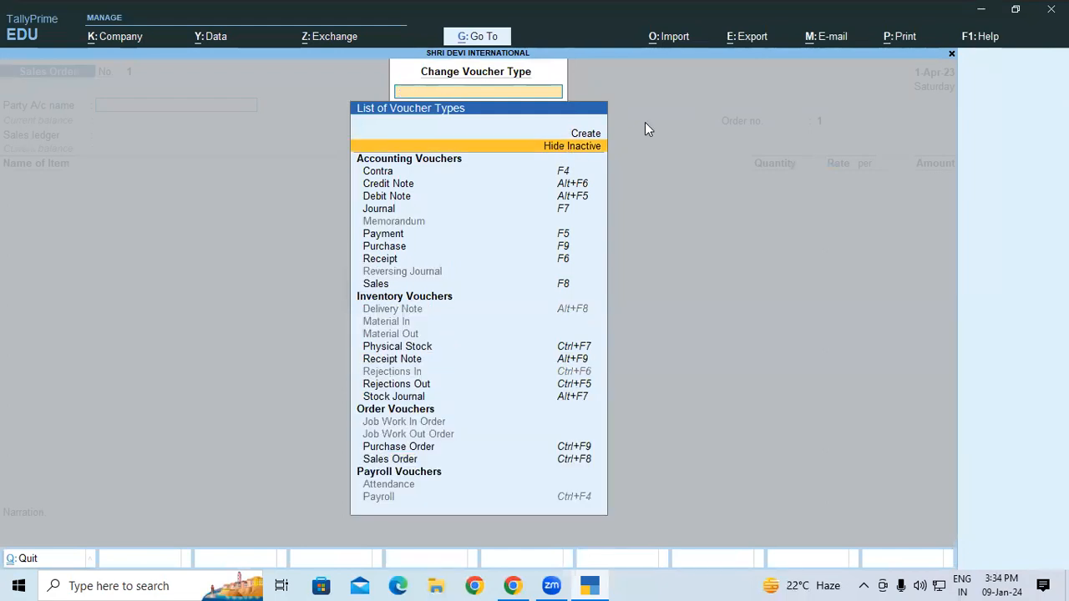
{"action": "left_click", "coordinate": [392, 315]}
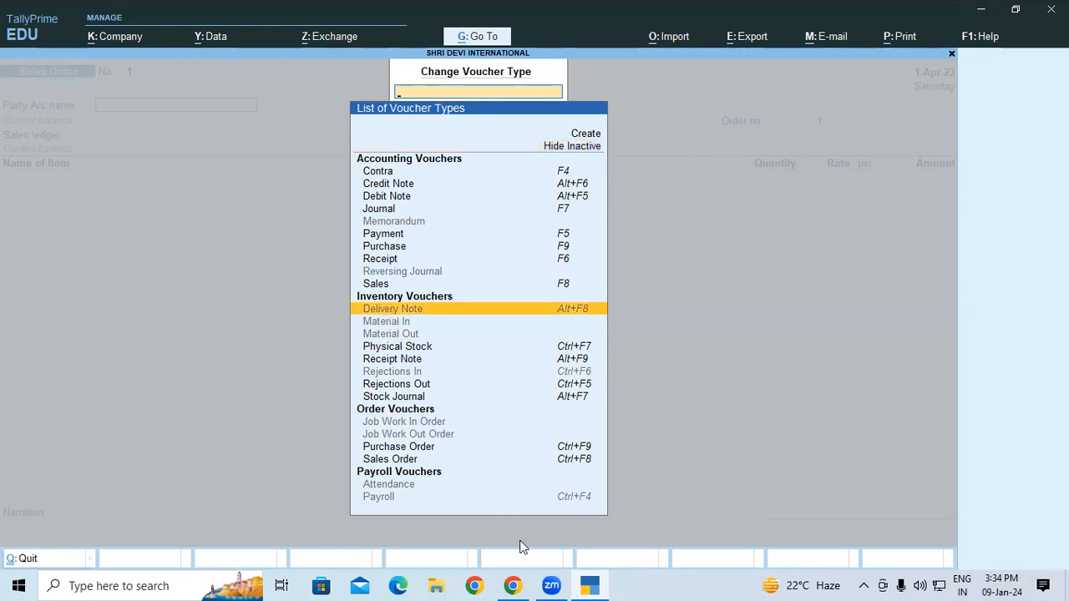
{"action": "left_click", "coordinate": [512, 584]}
{"action": "left_click", "coordinate": [593, 584]}
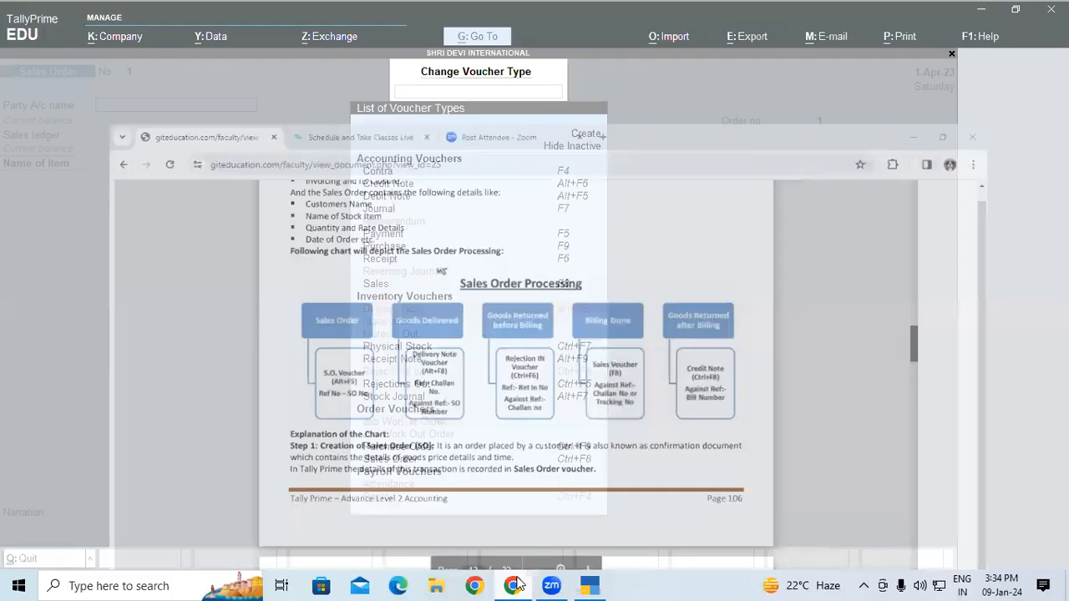
{"action": "key", "text": "Return"}
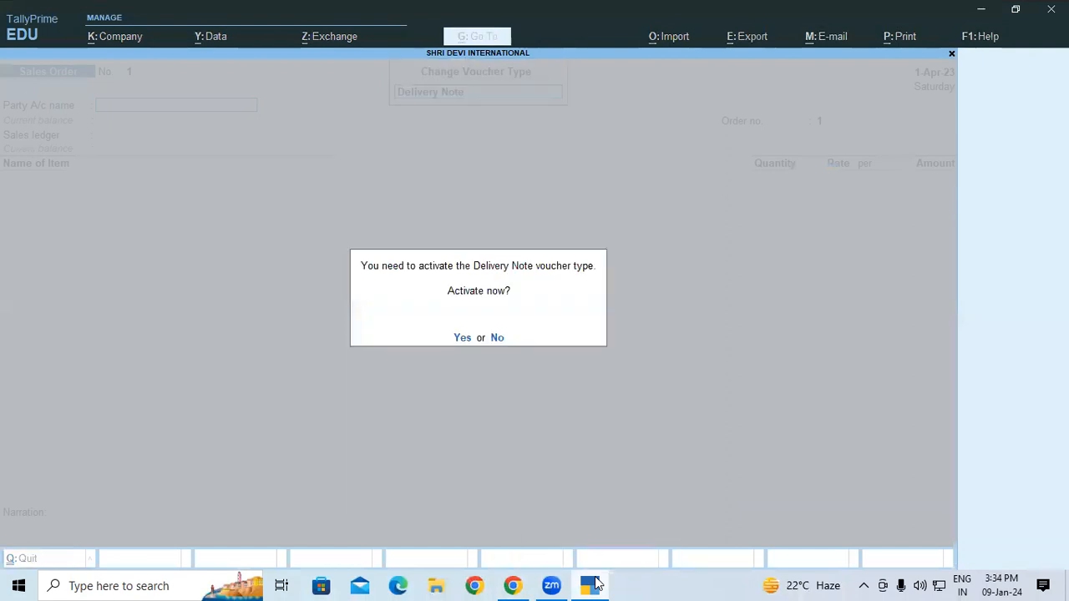
{"action": "key", "text": "y"}
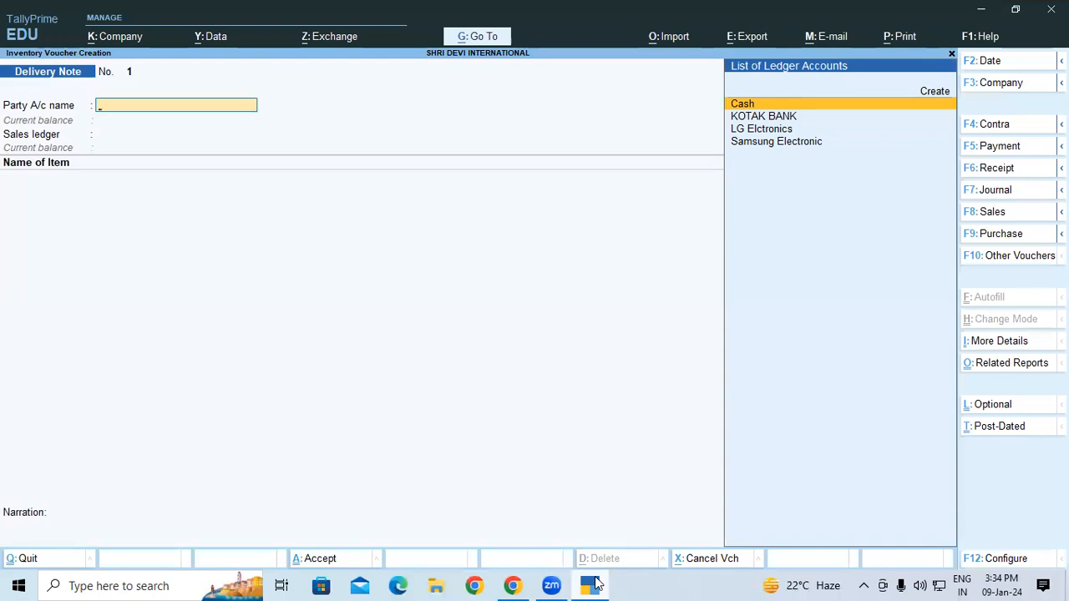
- Check the sales order processing chart in the Chrome document, and activate the inactive Rejections In voucher type in TallyPrime
{"action": "left_click", "coordinate": [590, 585]}
{"action": "left_click", "coordinate": [595, 583]}
{"action": "left_click", "coordinate": [513, 585]}
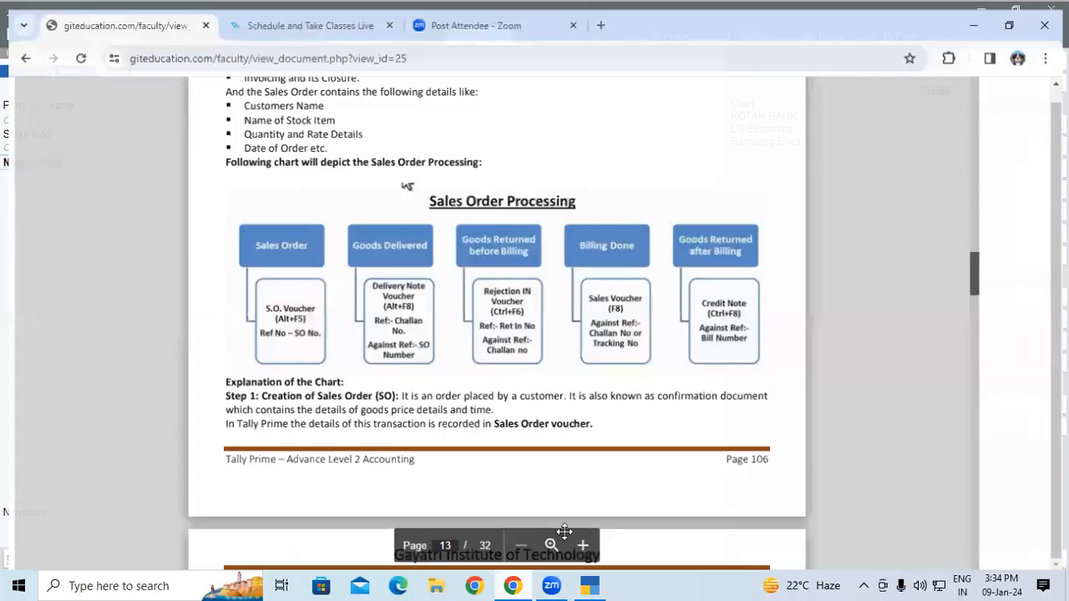
{"action": "key", "text": "alt+Tab"}
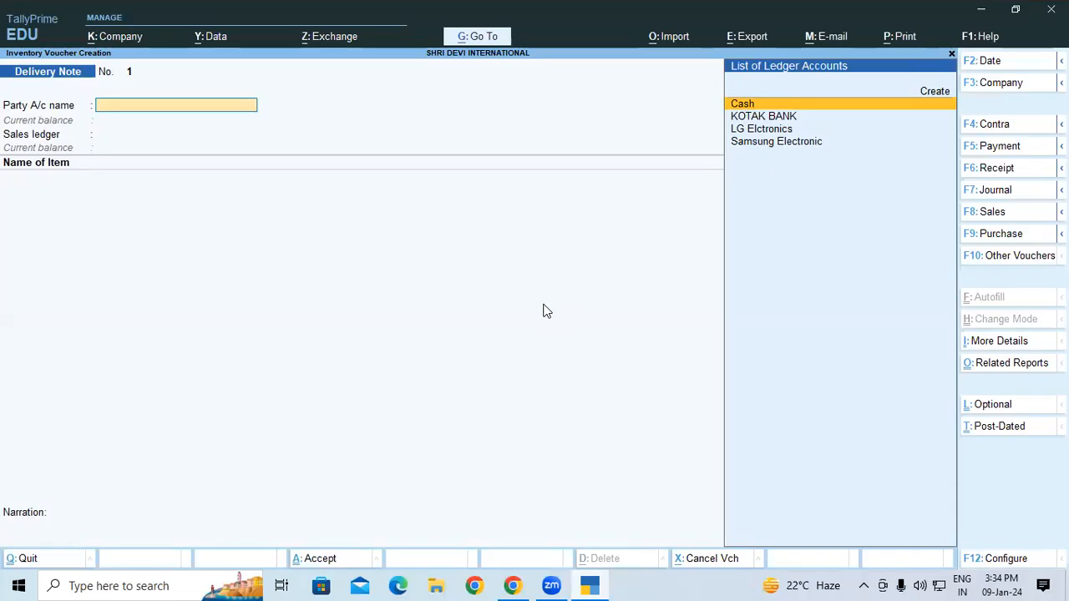
{"action": "key", "text": "F10"}
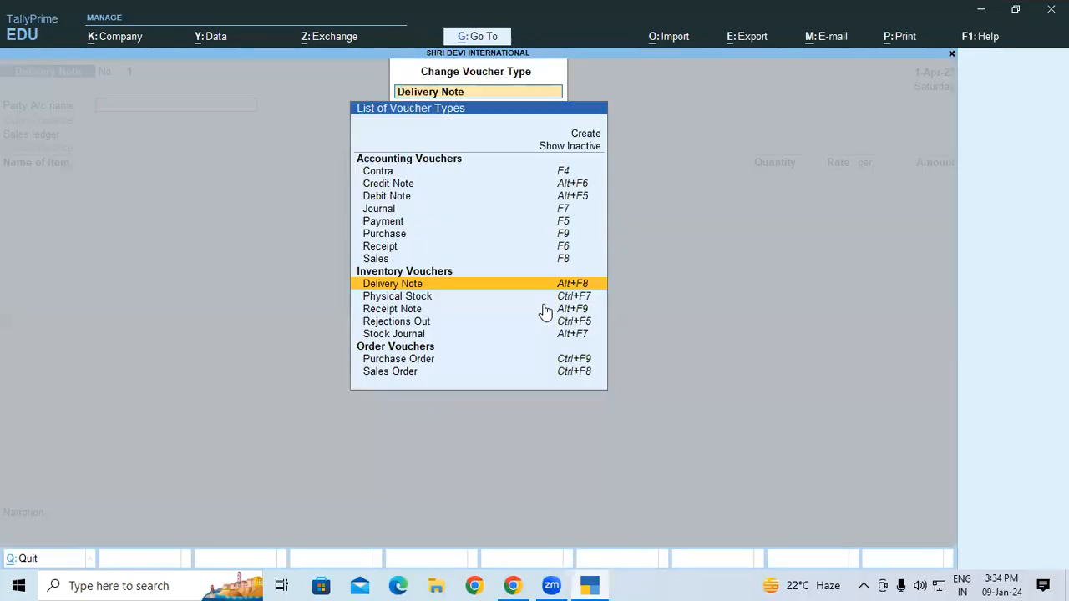
{"action": "left_click", "coordinate": [555, 147]}
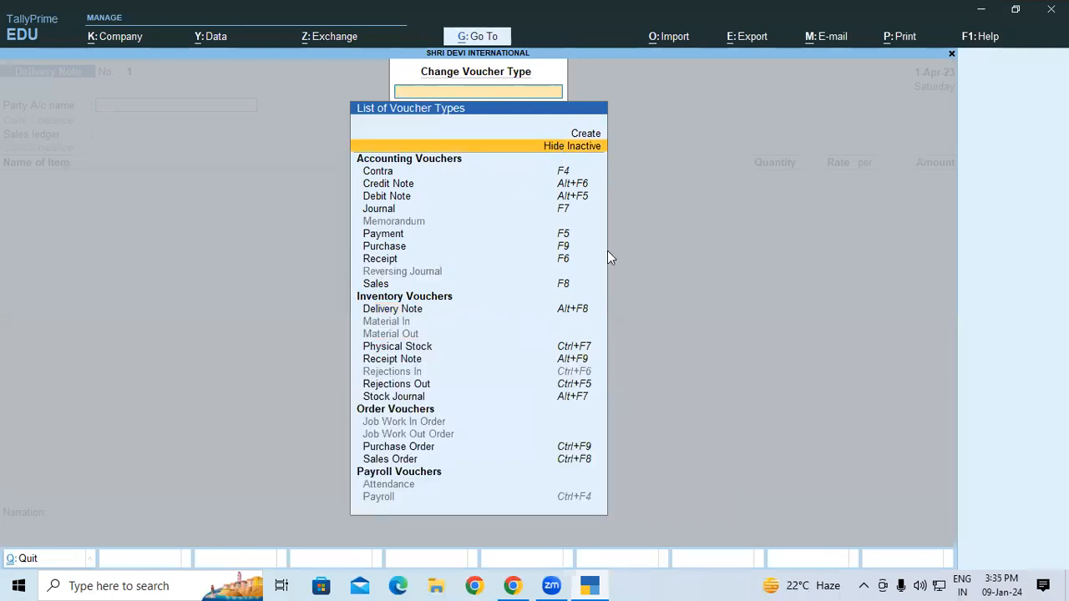
{"action": "left_click", "coordinate": [574, 375]}
{"action": "key", "text": "y"}
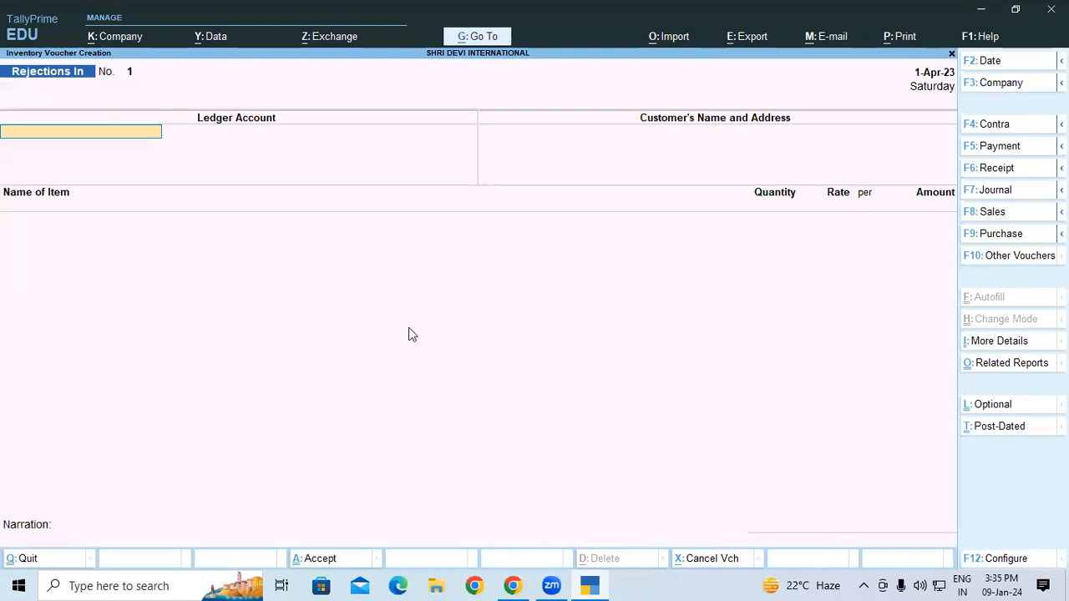
- Consult Illustration 7 on recording a sales order in the Chrome document and open a Sales Order voucher in TallyPrime
{"action": "key", "text": "alt+Tab"}
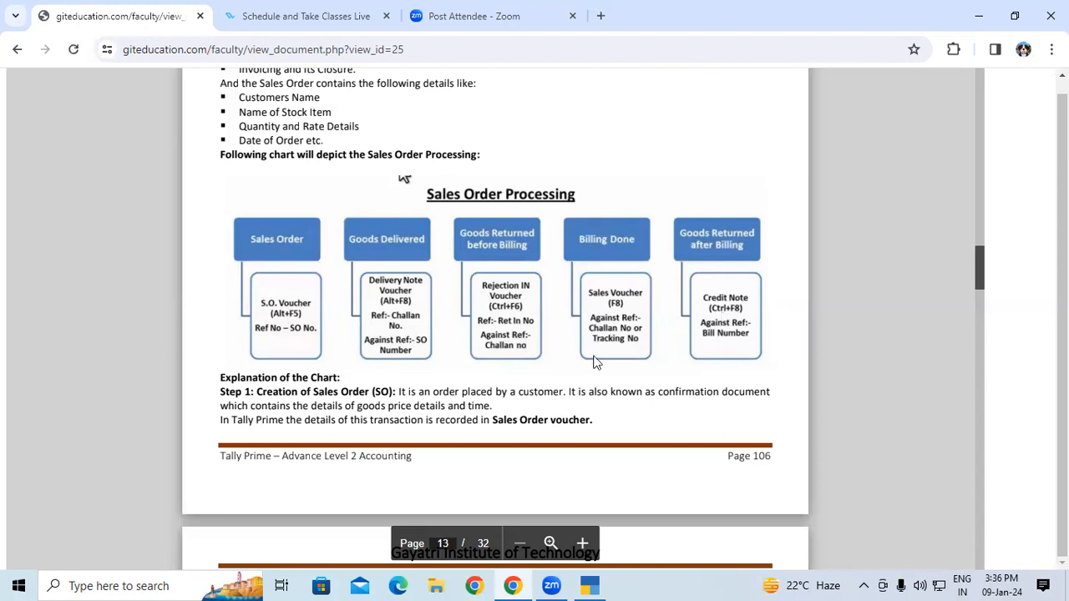
{"action": "left_click_drag", "start_coordinate": [982, 277], "coordinate": [983, 290]}
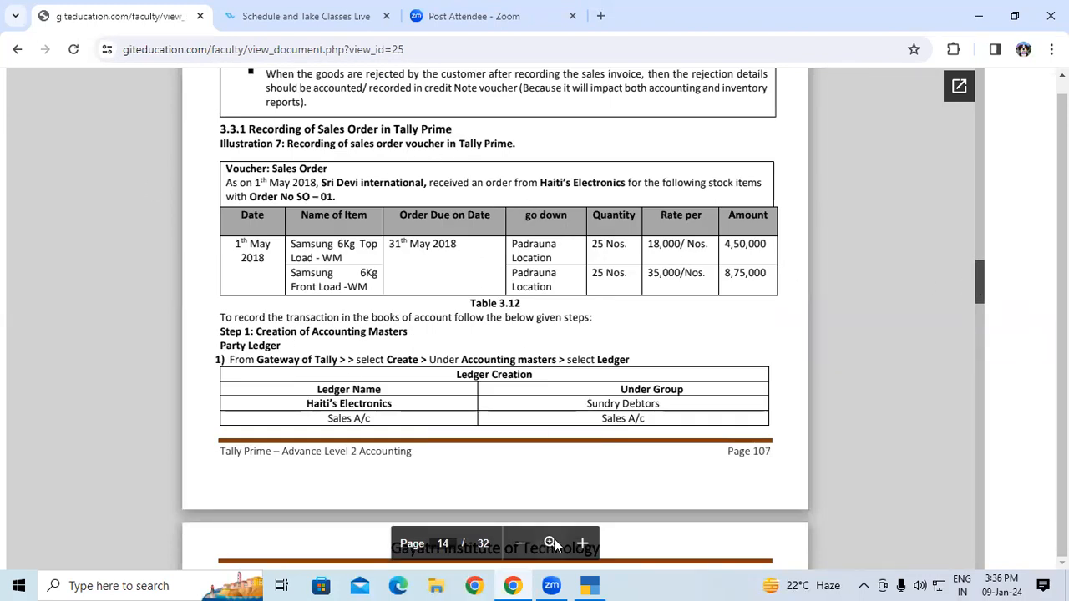
{"action": "left_click", "coordinate": [590, 585]}
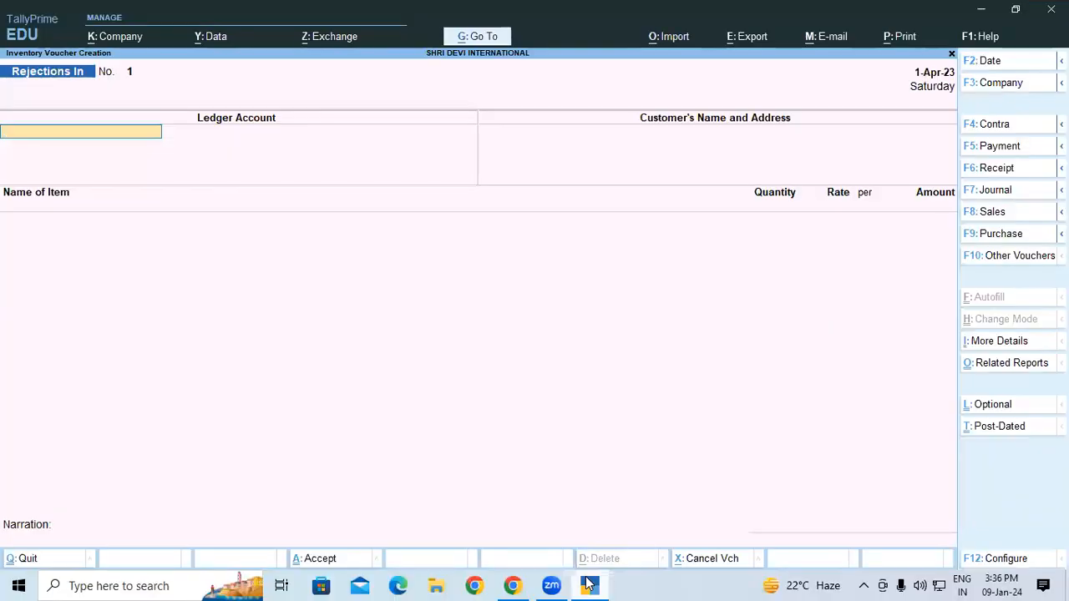
{"action": "key", "text": "ctrl+F8"}
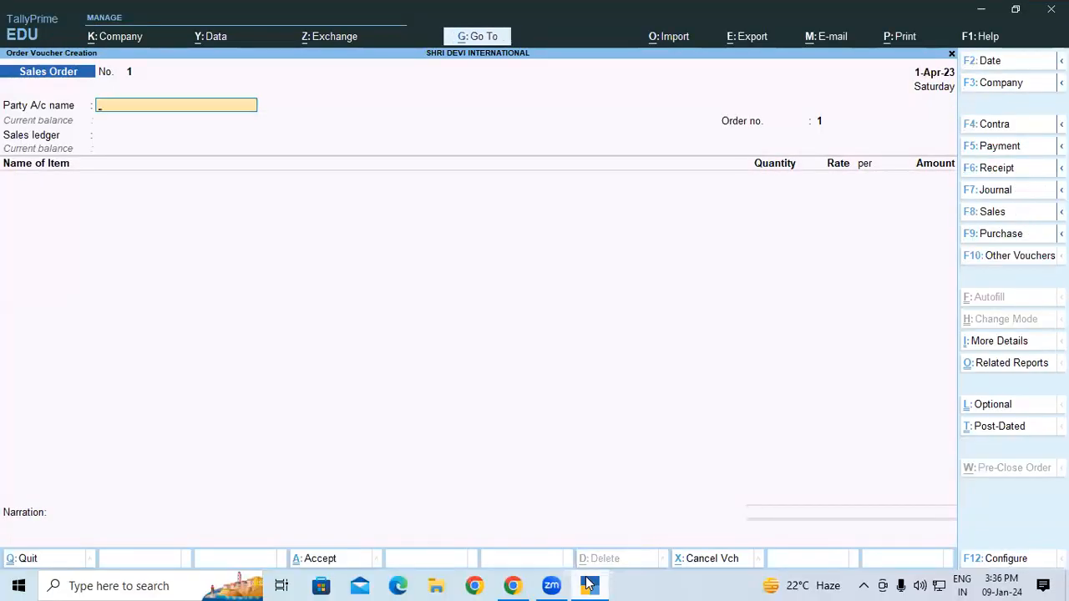
{"action": "left_click", "coordinate": [589, 586]}
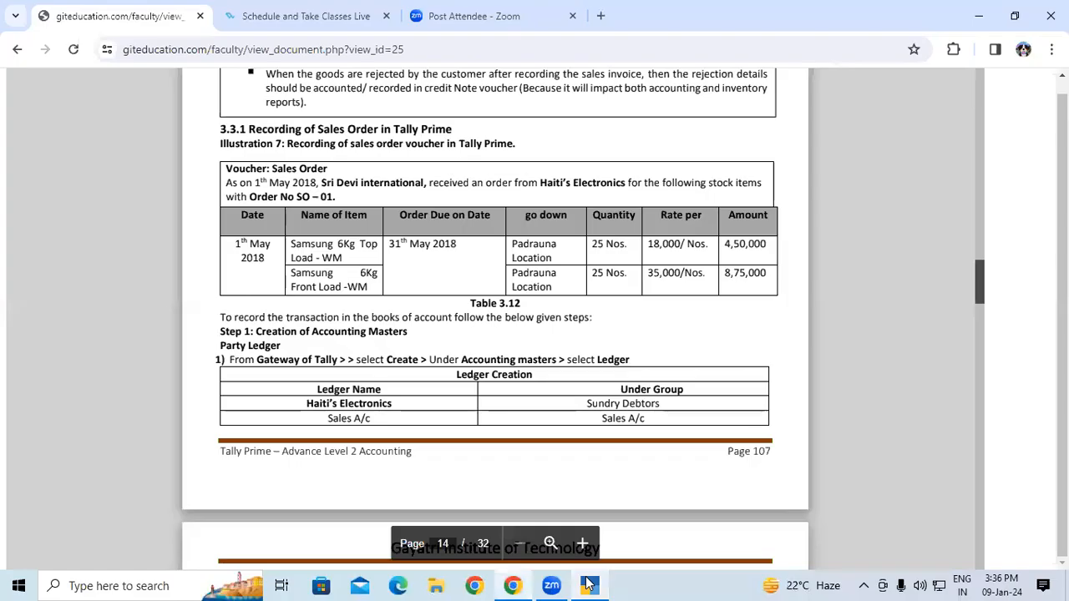
{"action": "left_click", "coordinate": [590, 585]}
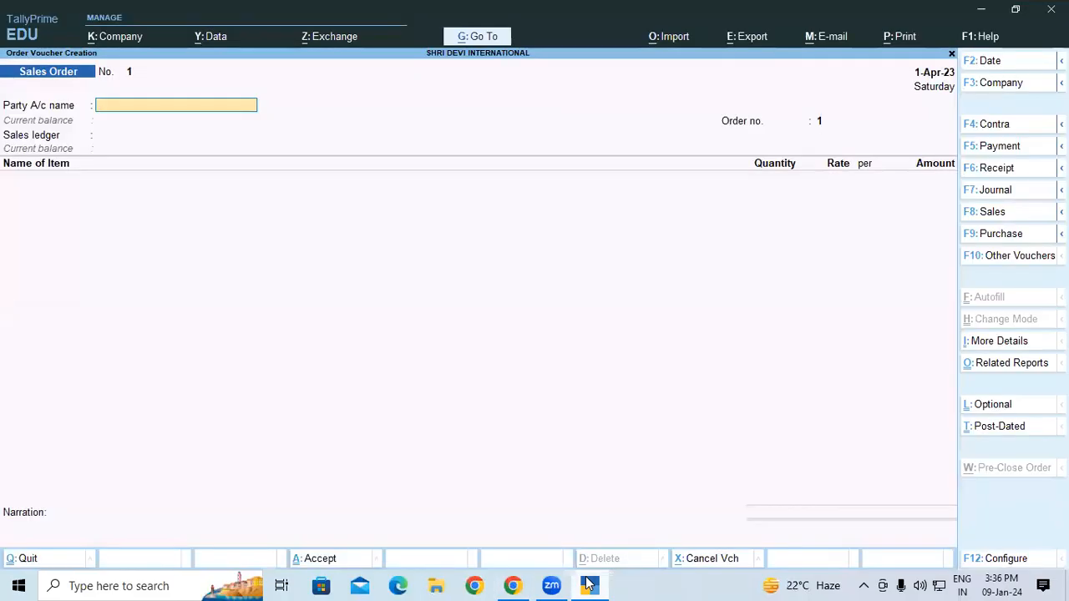
- Create a party ledger named Haiti's Electronics under Sundry Debtors, keeping the default balance, mailing and banking details
{"action": "key", "text": "alt+c"}
{"action": "type", "text": "H"}
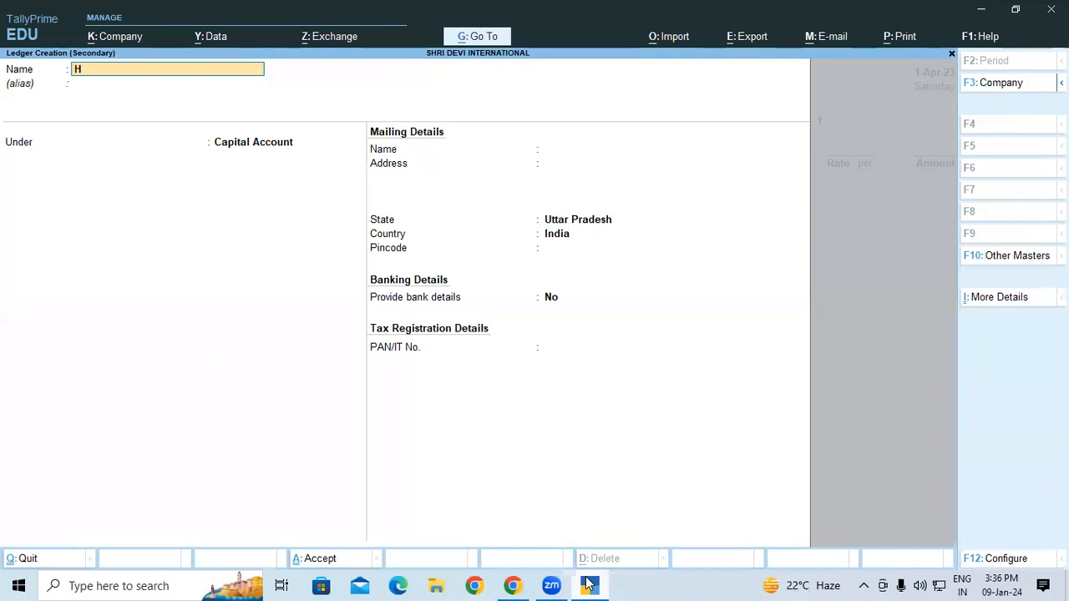
{"action": "type", "text": "aiti's Electronics"}
{"action": "key", "text": "Return"}
{"action": "key", "text": "Return"}
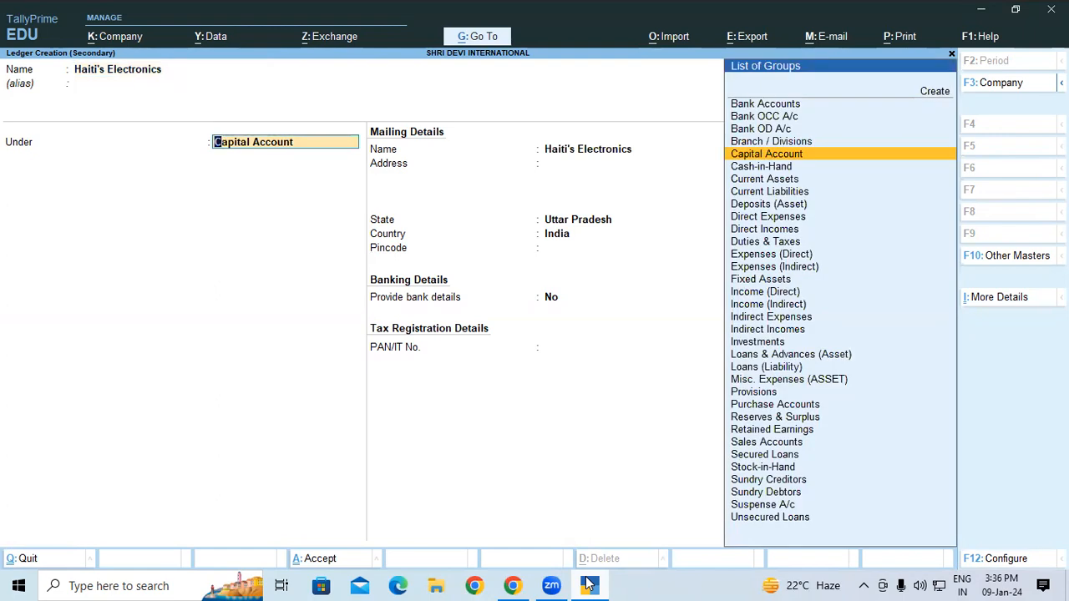
{"action": "type", "text": "Su"}
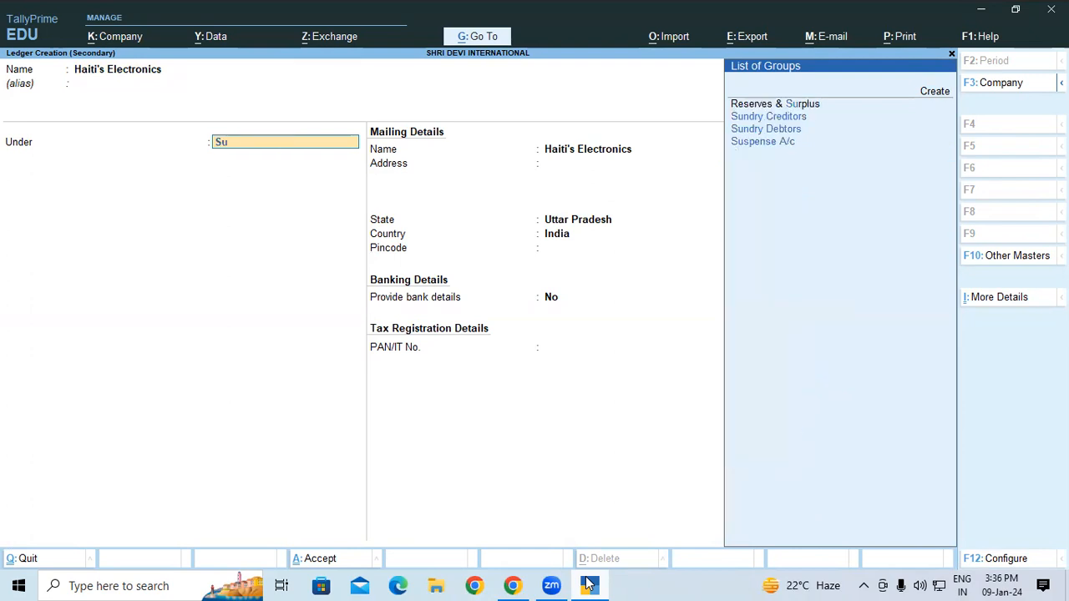
{"action": "key", "text": "Up"}
{"action": "key", "text": "Up"}
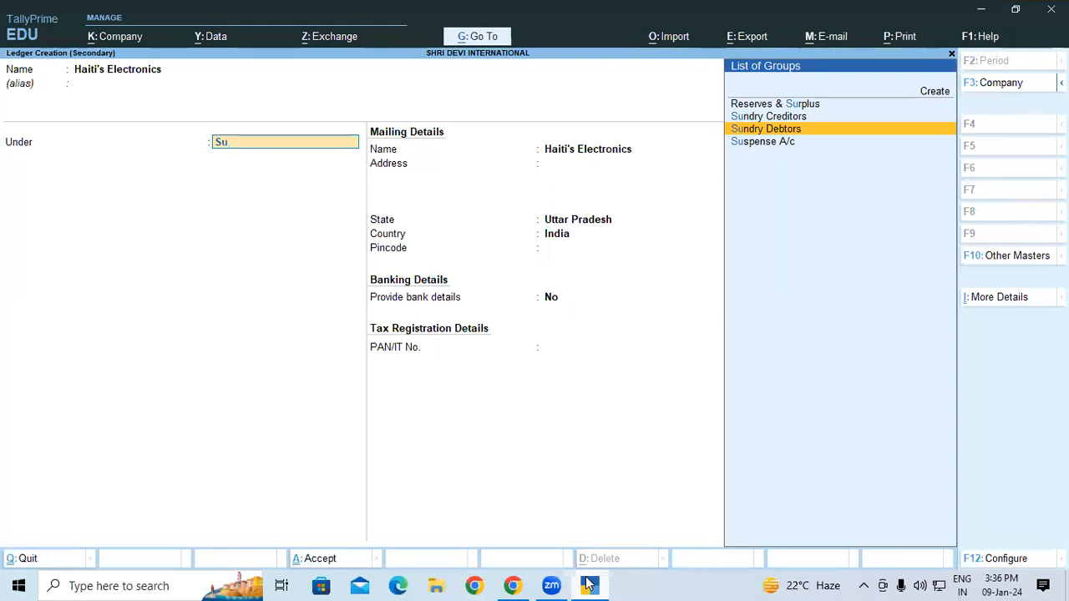
{"action": "key", "text": "Return"}
{"action": "key", "text": "Return"}
{"action": "key", "text": "Return"}
{"action": "key", "text": "Return"}
{"action": "key", "text": "Return"}
{"action": "key", "text": "Return"}
{"action": "key", "text": "Return"}
{"action": "key", "text": "Return"}
{"action": "key", "text": "Return"}
{"action": "key", "text": "Return"}
{"action": "key", "text": "Return"}
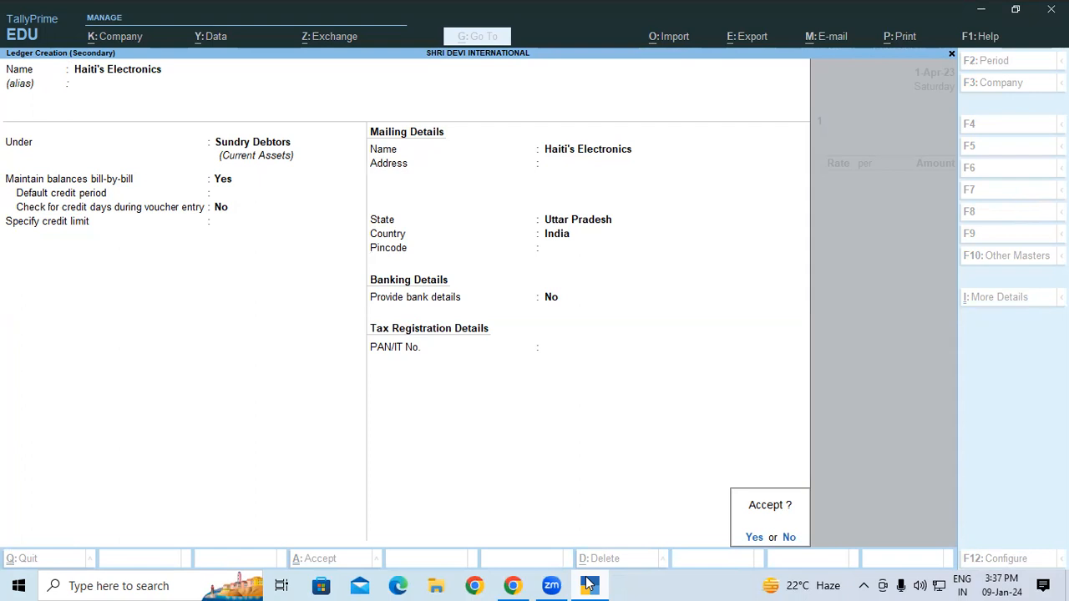
{"action": "key", "text": "Return"}
- Accept the default party details with Haiti's Electronics as the buyer of the sales order
{"action": "key", "text": "Return"}
{"action": "key", "text": "Return"}
{"action": "key", "text": "Return"}
{"action": "key", "text": "Return"}
{"action": "key", "text": "Return"}
{"action": "key", "text": "Return"}
{"action": "key", "text": "Return"}
{"action": "key", "text": "Return"}
{"action": "key", "text": "Return"}
{"action": "key", "text": "Return"}
{"action": "key", "text": "Return"}
{"action": "key", "text": "Return"}
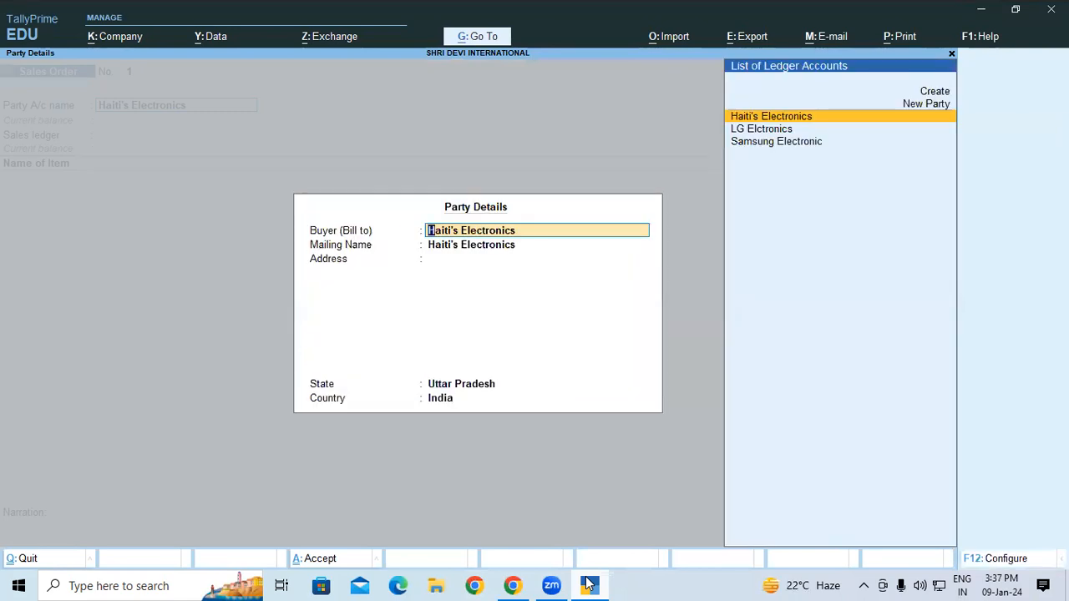
{"action": "key", "text": "Return"}
{"action": "key", "text": "Return"}
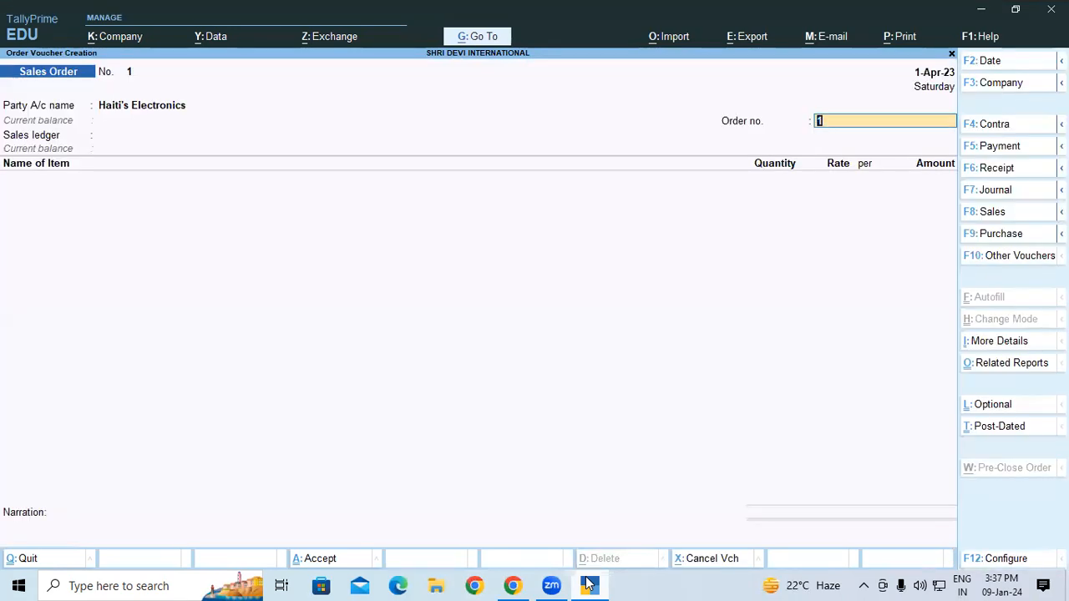
- Set the sales order's order number to SO-01
{"action": "type", "text": "SO"}
{"action": "type", "text": "0"}
{"action": "key", "text": "Return"}
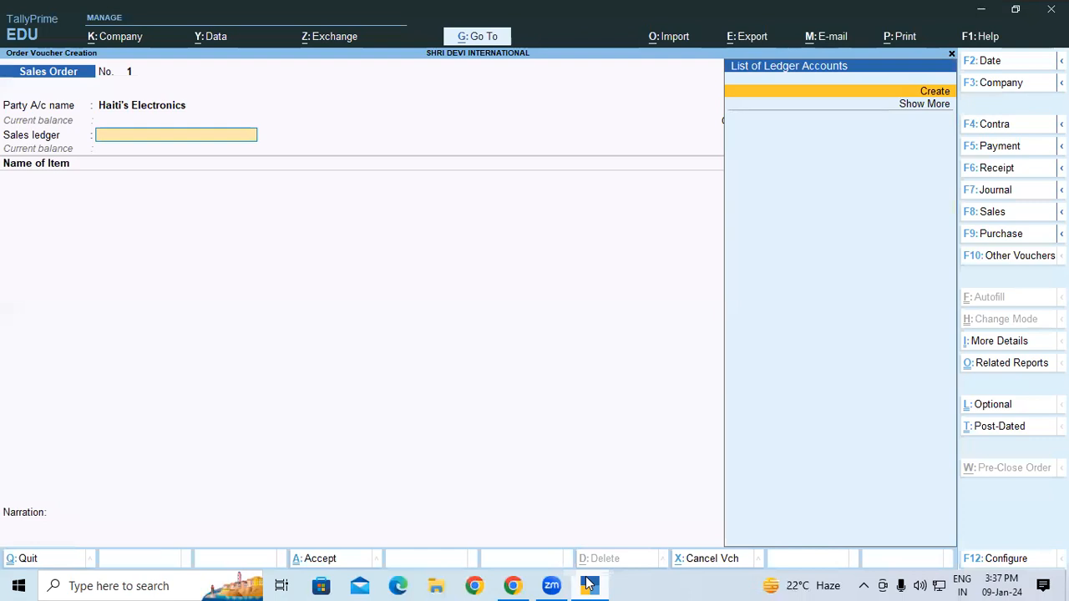
- Create a ledger named Sales A/c under Sales Accounts with ledger type Not Applicable and use it as the order's sales ledger
{"action": "key", "text": "Return"}
{"action": "type", "text": "Sal"}
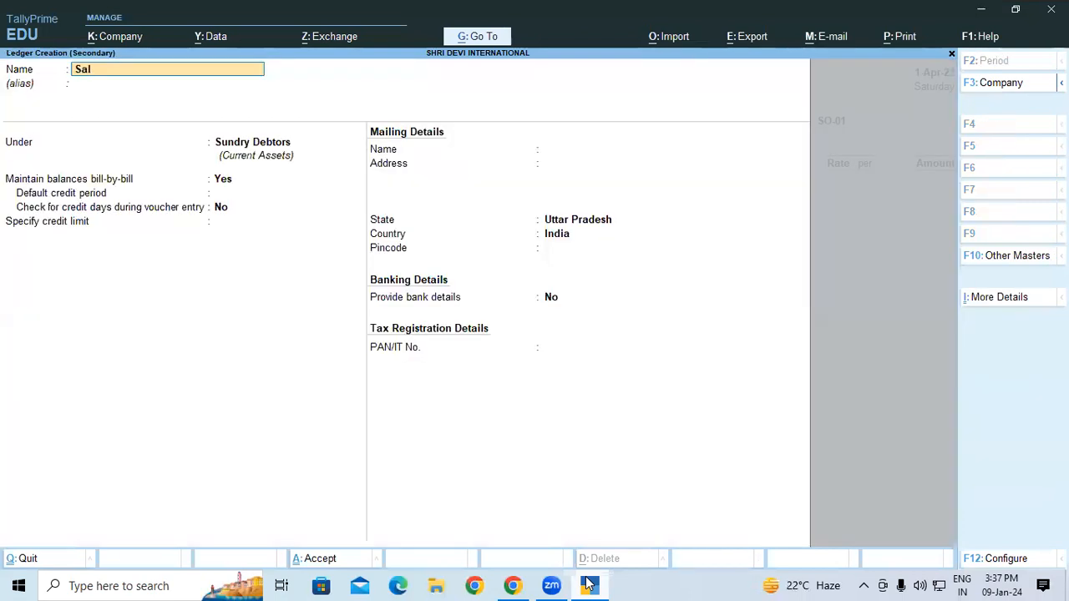
{"action": "type", "text": "es a/c"}
{"action": "key", "text": "Return"}
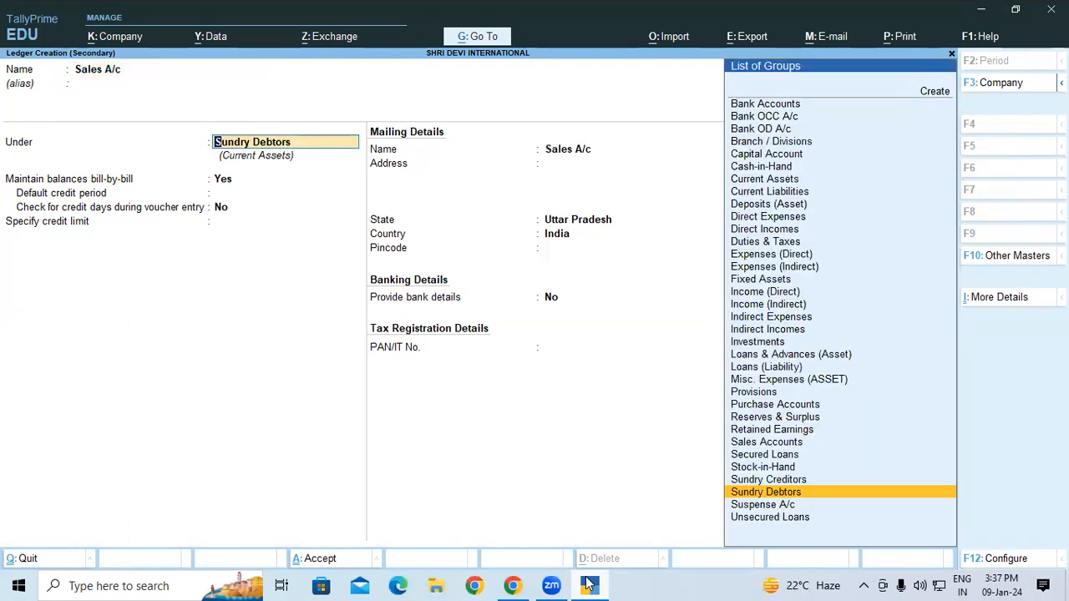
{"action": "type", "text": "Sa"}
{"action": "key", "text": "Return"}
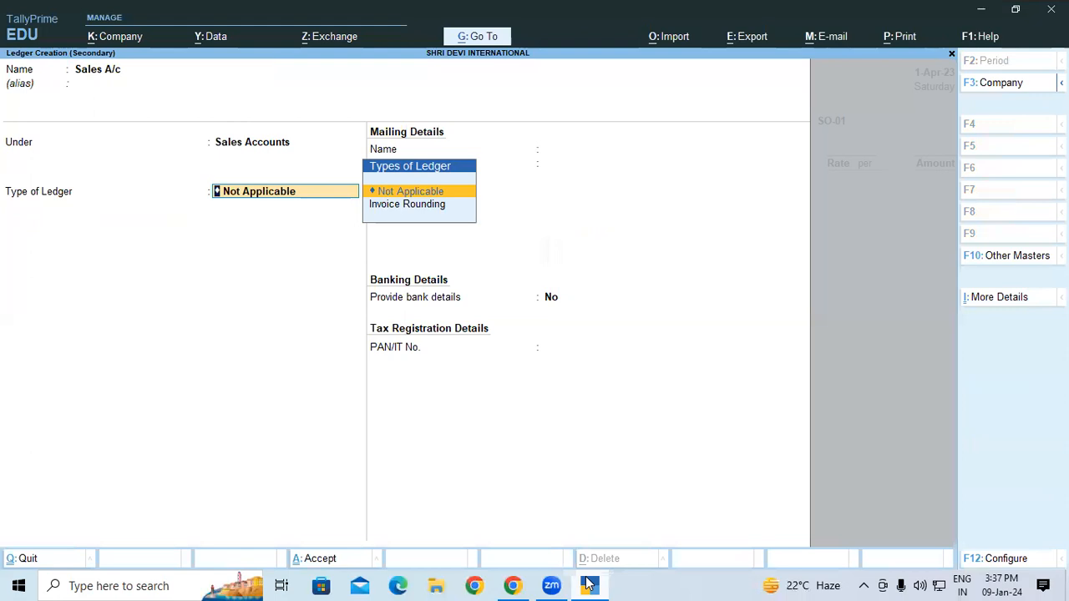
{"action": "key", "text": "Return"}
{"action": "key", "text": "Return"}
{"action": "key", "text": "Return"}
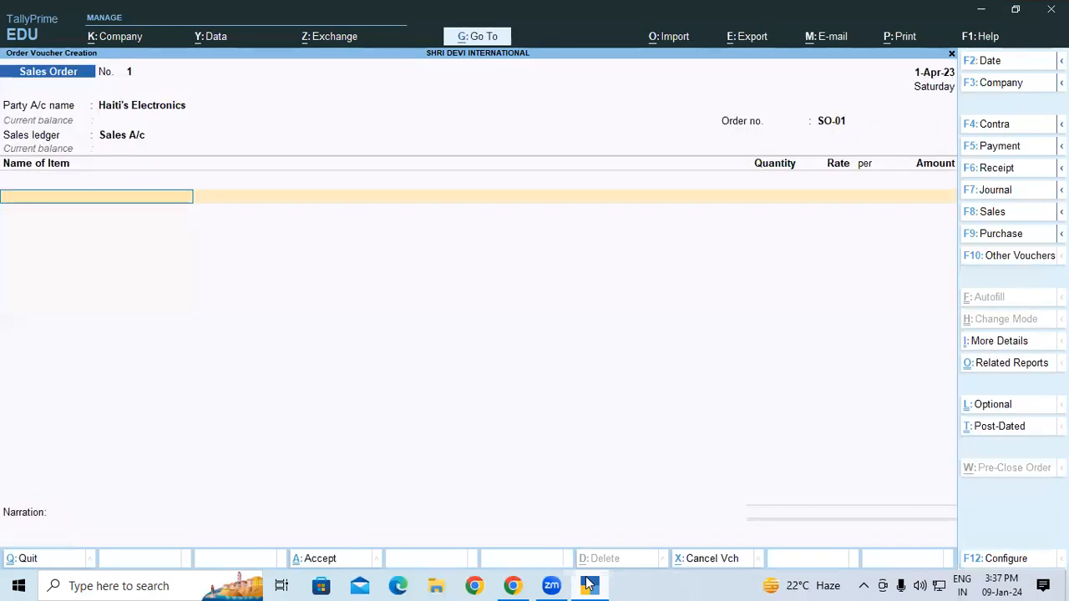
- Add the stock item Samsung 6 Kg Top LOad WM to sales order SO-01 with the due date 1-Apr-23
{"action": "type", "text": "S"}
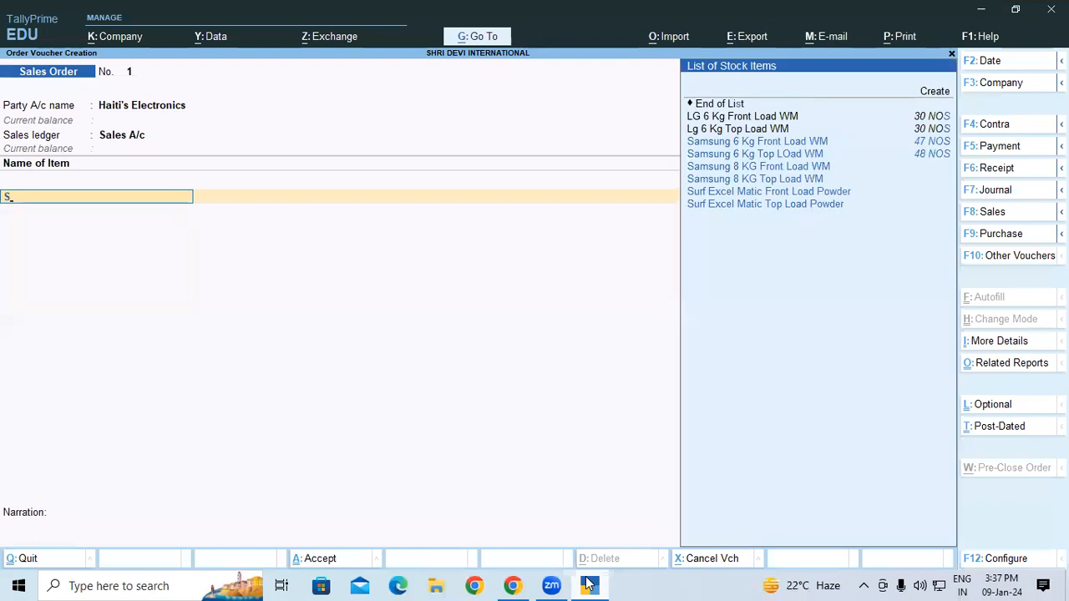
{"action": "key", "text": "Down"}
{"action": "key", "text": "Return"}
{"action": "key", "text": "Return"}
{"action": "key", "text": "Return"}
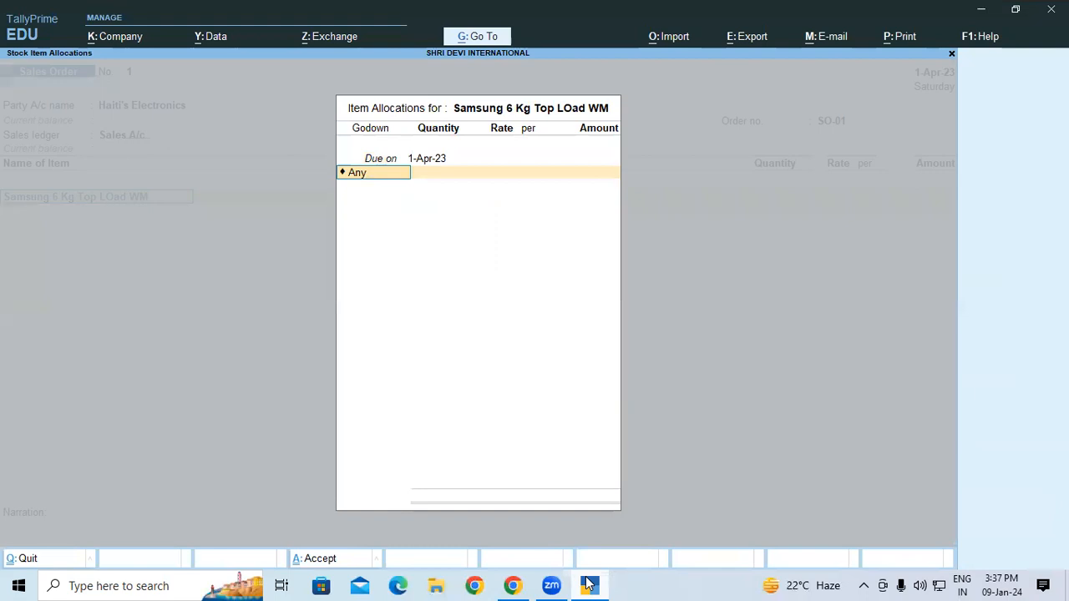
- Allocate 25 NOS of the Samsung top load machine from the Padrauna godown at a rate of 18,000
{"action": "type", "text": "P"}
{"action": "key", "text": "Return"}
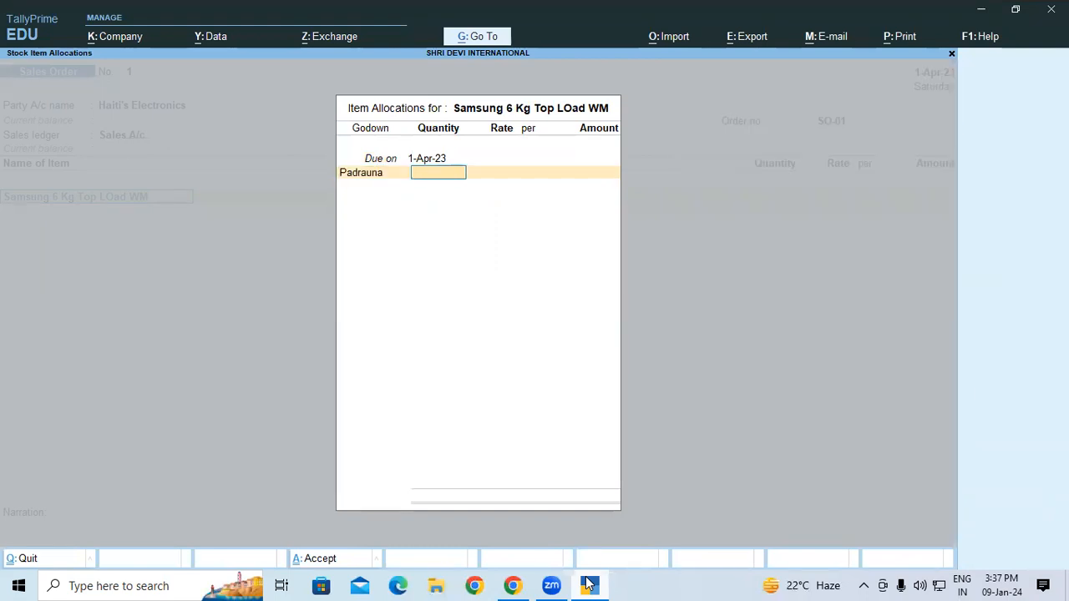
{"action": "type", "text": "25"}
{"action": "key", "text": "Return"}
{"action": "type", "text": "18000"}
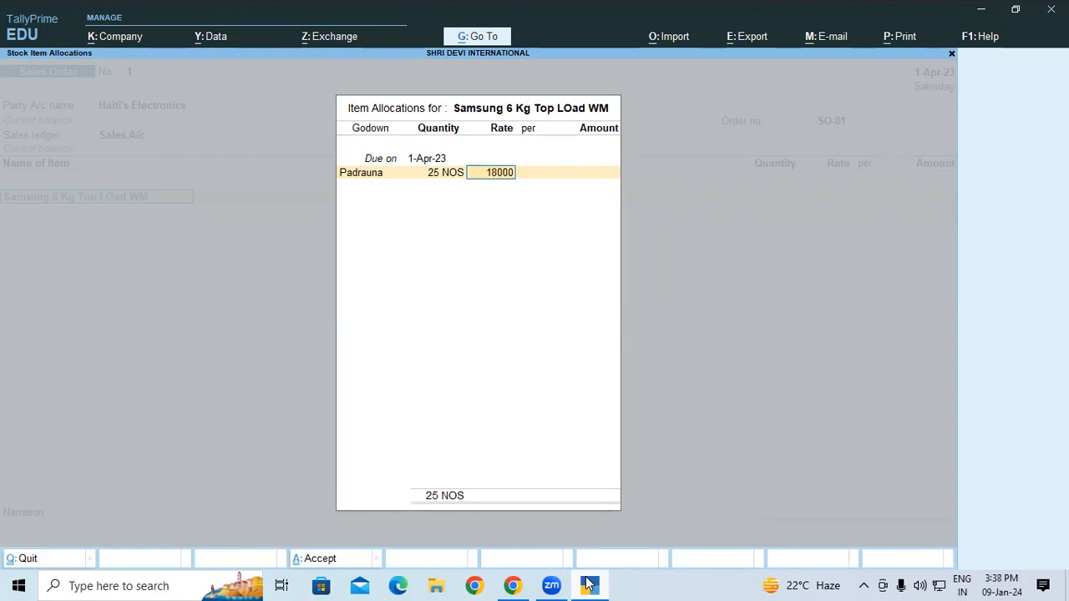
{"action": "key", "text": "Return"}
{"action": "key", "text": "Return"}
{"action": "key", "text": "Return"}
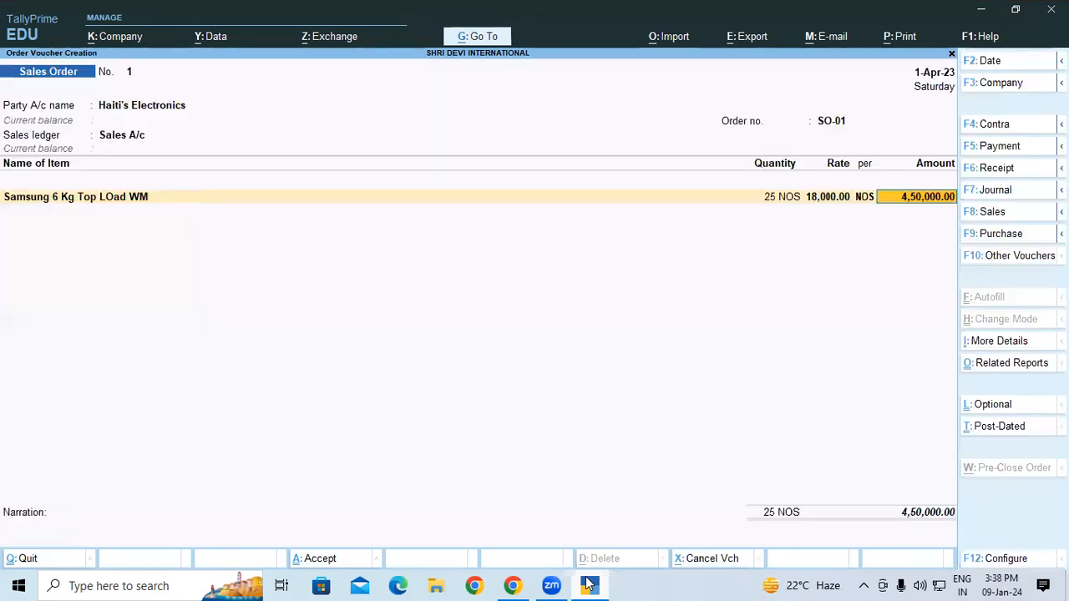
{"action": "key", "text": "Return"}
- Add the stock item Samsung 6 Kg Front Load WM to the order with the due date 1-Apr-23
{"action": "type", "text": "Sa"}
{"action": "key", "text": "Down"}
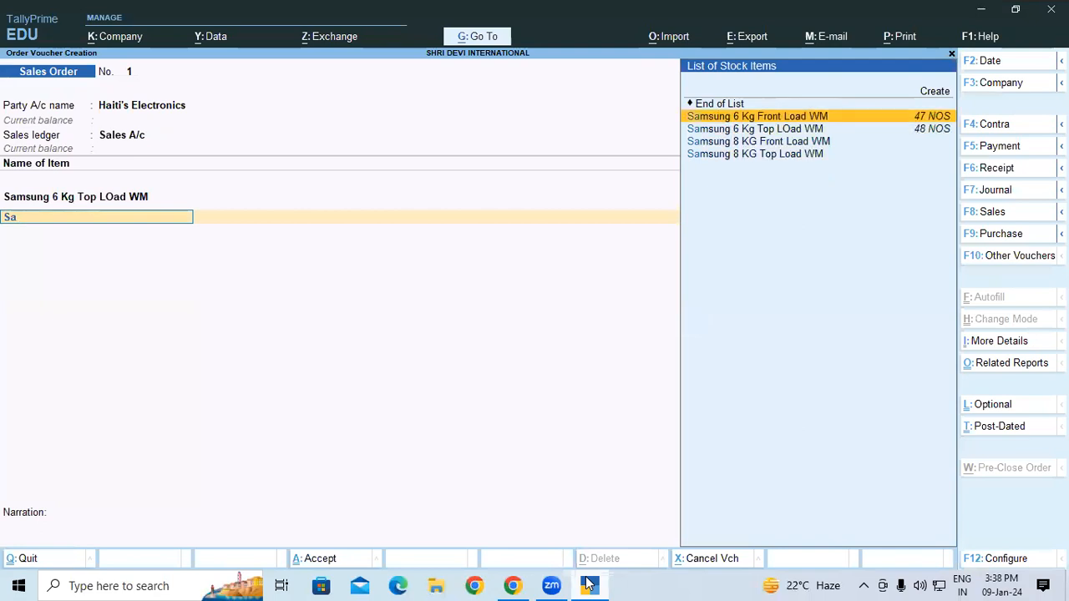
{"action": "key", "text": "Return"}
{"action": "key", "text": "Return"}
{"action": "key", "text": "Return"}
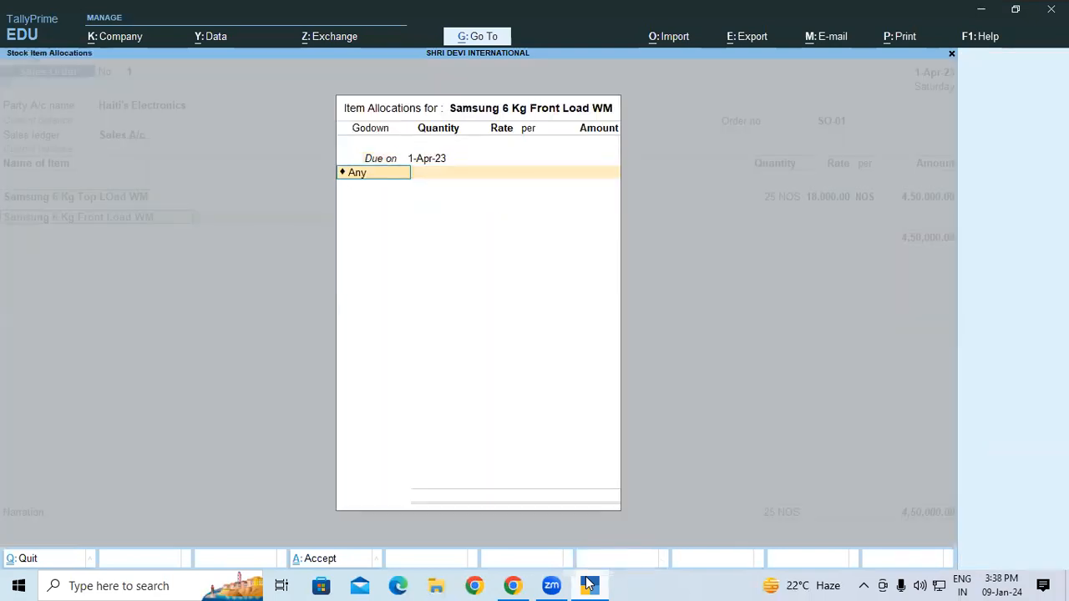
- Allocate 25 NOS of the Samsung front load machine from the Padrauna godown at a rate of 35,000
{"action": "type", "text": "p"}
{"action": "key", "text": "Return"}
{"action": "type", "text": "25"}
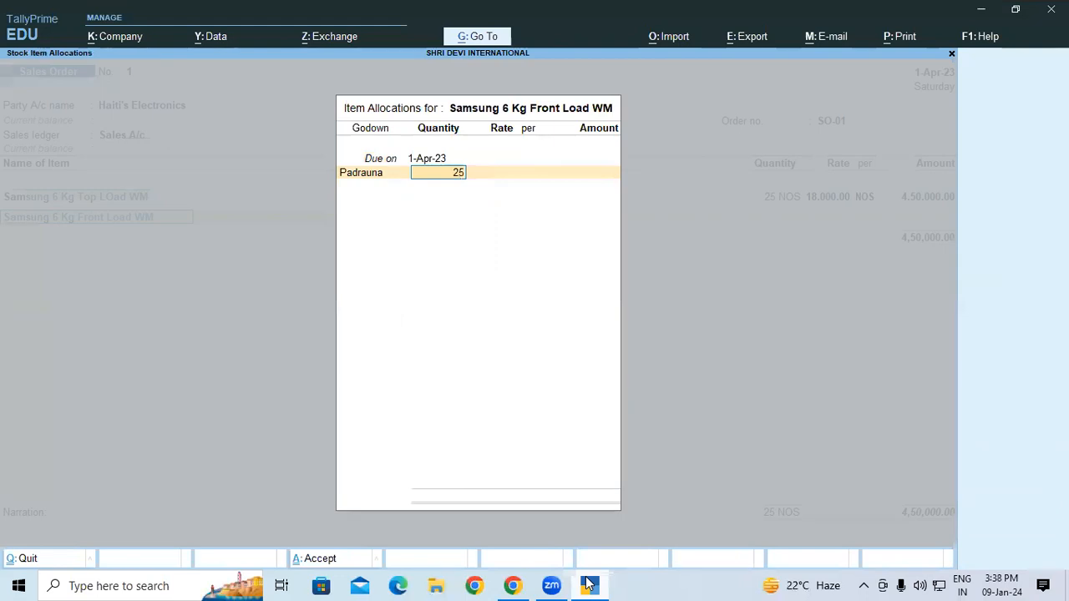
{"action": "key", "text": "Return"}
{"action": "type", "text": "35000"}
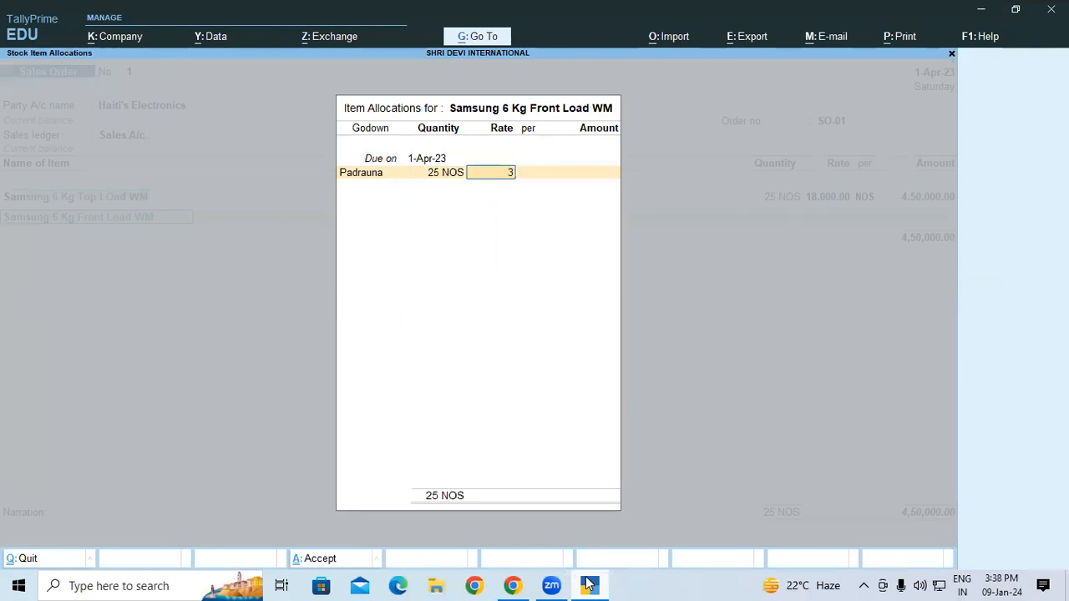
{"action": "key", "text": "Return"}
{"action": "key", "text": "Return"}
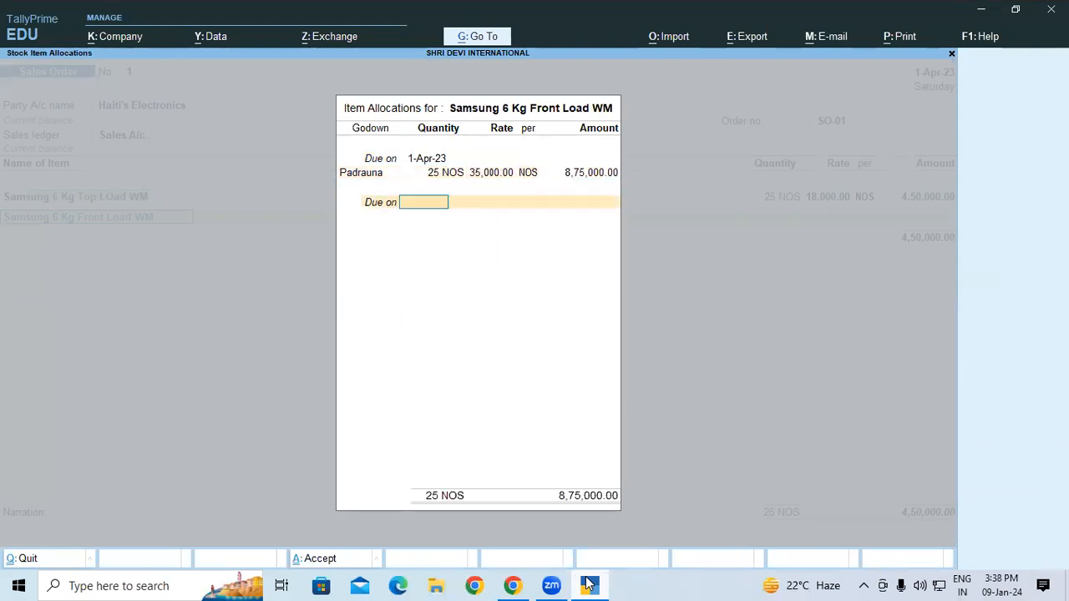
{"action": "key", "text": "Return"}
{"action": "key", "text": "Return"}
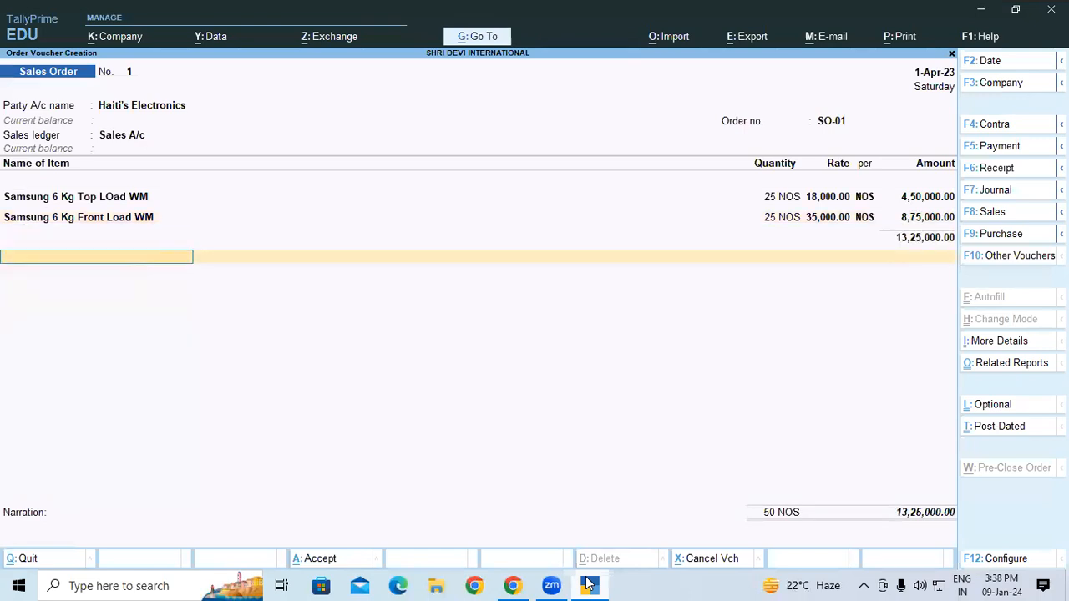
- End the item list and save sales order SO-01 without a narration
{"action": "key", "text": "Return"}
{"action": "key", "text": "Return"}
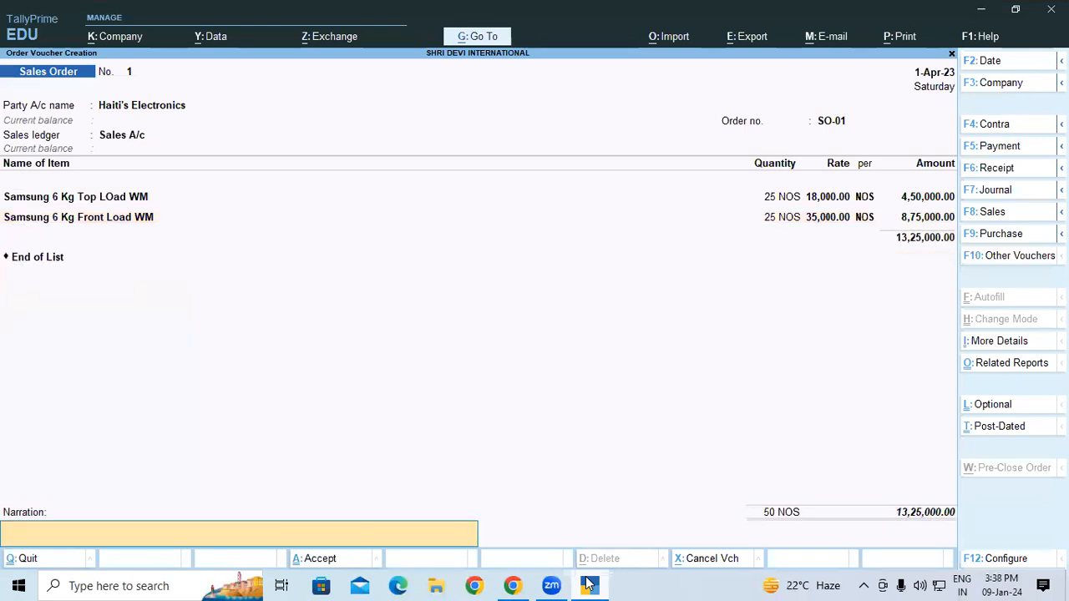
{"action": "key", "text": "Return"}
{"action": "key", "text": "Return"}
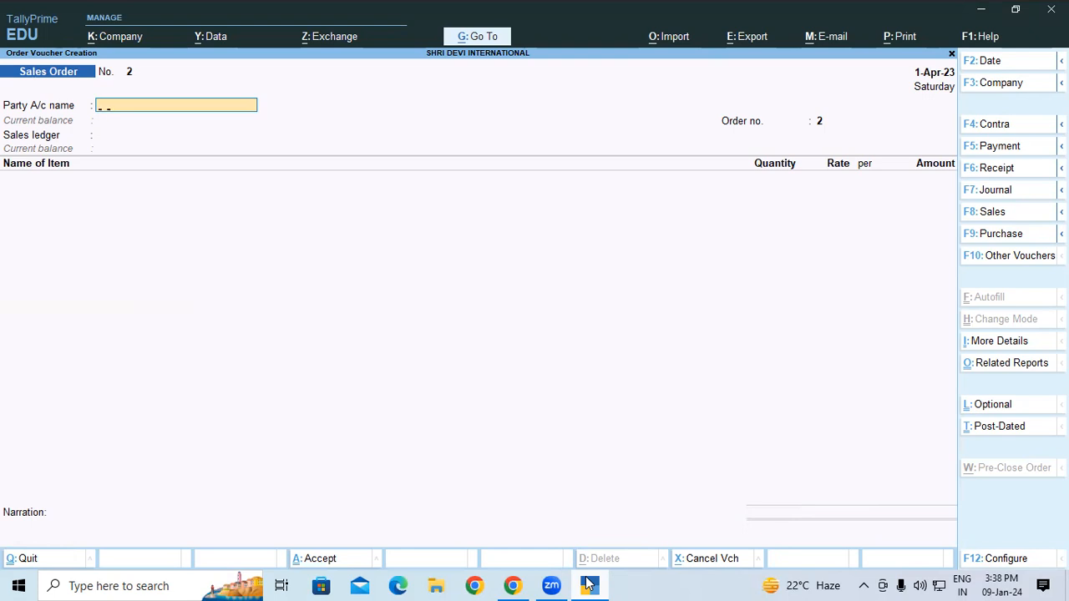
- Create a party ledger named Meena Electronic under Sundry Debtors for the second sales order, keeping the other ledger details at their defaults
{"action": "type", "text": "M"}
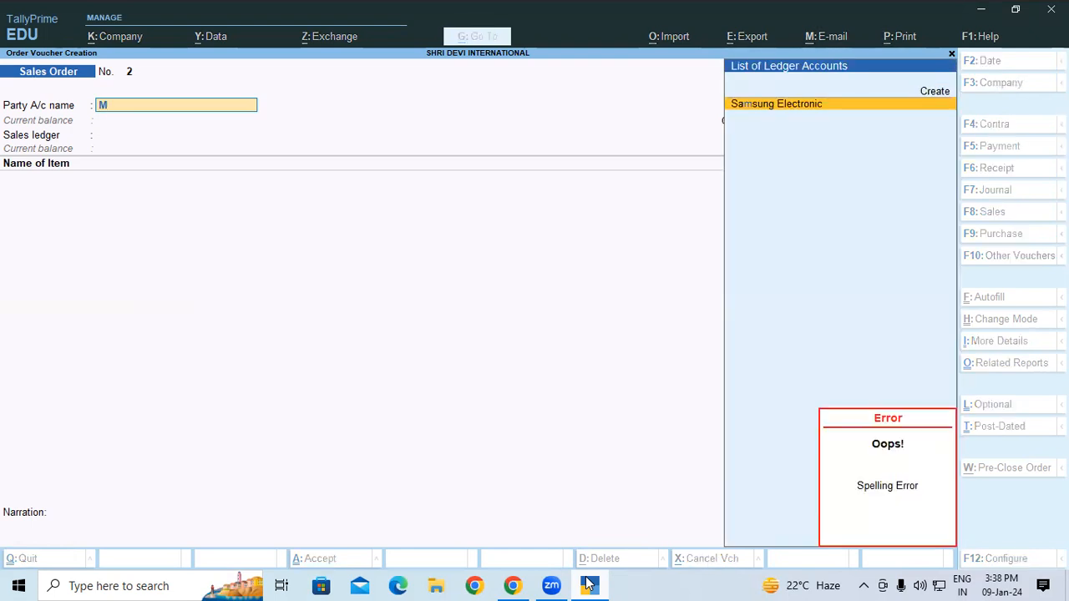
{"action": "key", "text": "alt+c"}
{"action": "type", "text": "Meena Ele"}
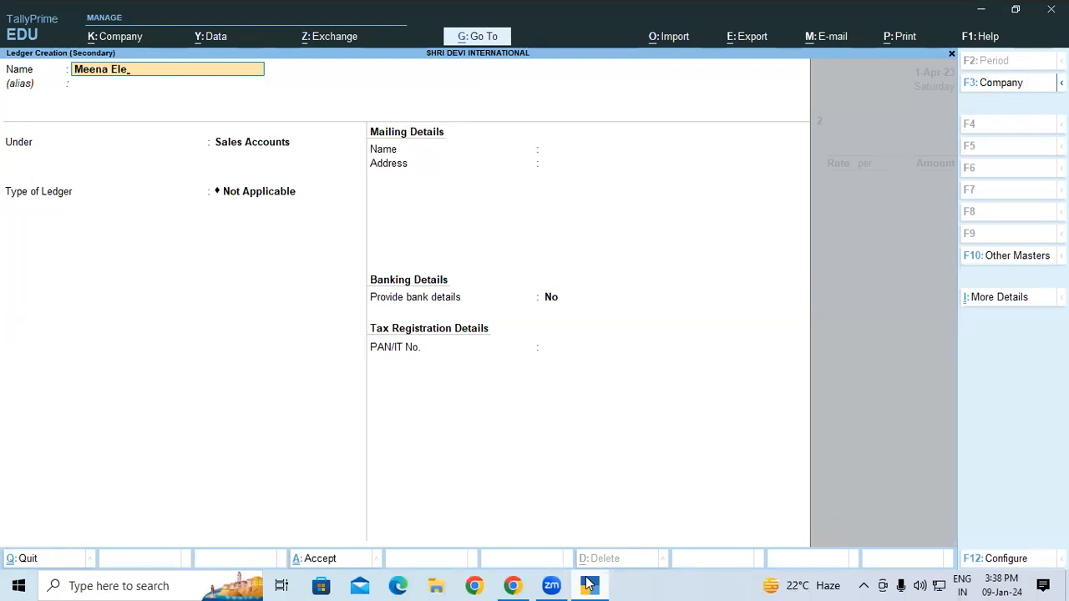
{"action": "type", "text": "ctronic"}
{"action": "key", "text": "Return"}
{"action": "key", "text": "Return"}
{"action": "type", "text": "Sun"}
{"action": "key", "text": "Down"}
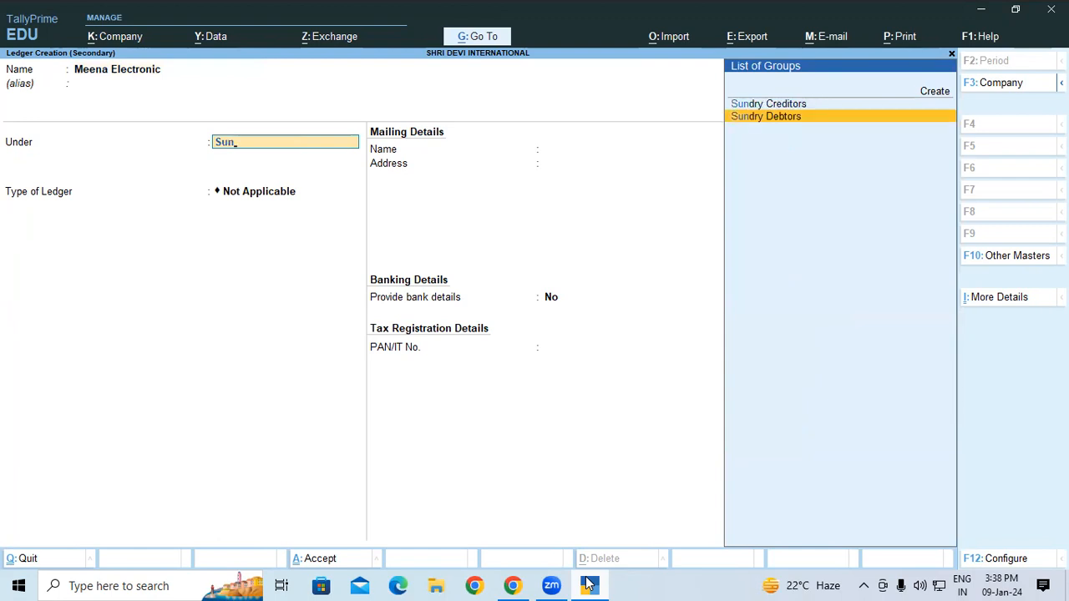
{"action": "key", "text": "Return"}
{"action": "key", "text": "Return"}
{"action": "key", "text": "Return"}
{"action": "key", "text": "Return"}
{"action": "key", "text": "Return"}
{"action": "key", "text": "Return"}
{"action": "key", "text": "Return"}
{"action": "key", "text": "Return"}
{"action": "key", "text": "Return"}
{"action": "key", "text": "Return"}
{"action": "key", "text": "Return"}
{"action": "key", "text": "Return"}
{"action": "key", "text": "Return"}
{"action": "key", "text": "Return"}
{"action": "key", "text": "Return"}
{"action": "key", "text": "Return"}
{"action": "key", "text": "Return"}
{"action": "key", "text": "Return"}
- Leave the order and dispatch details blank and accept the default party details with Meena Electronic as the buyer
{"action": "key", "text": "Return"}
{"action": "key", "text": "Return"}
{"action": "key", "text": "Return"}
{"action": "key", "text": "Return"}
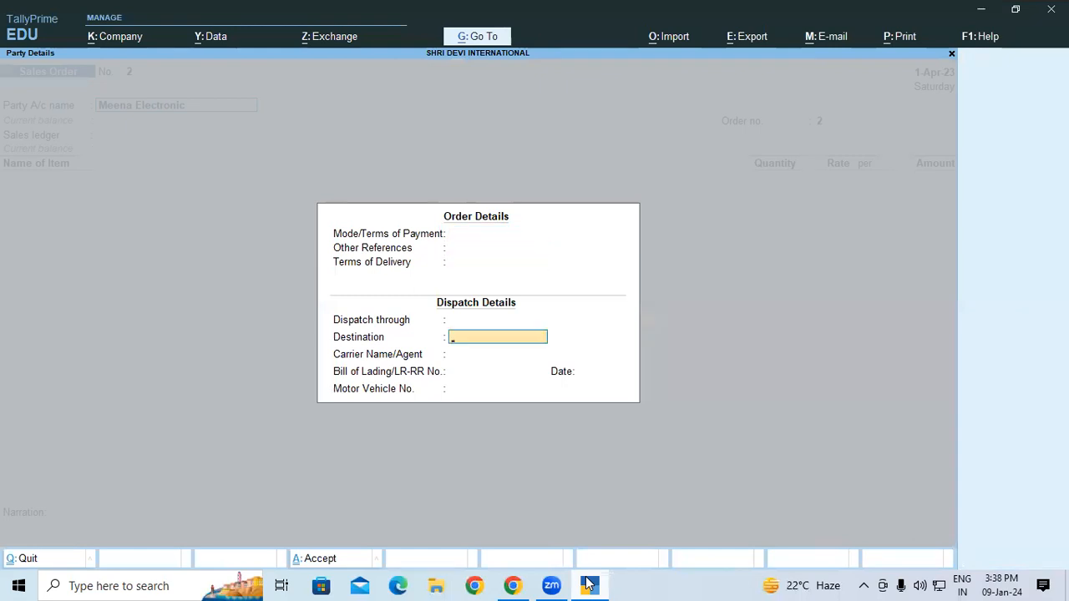
{"action": "key", "text": "Return"}
{"action": "key", "text": "Return"}
{"action": "key", "text": "Return"}
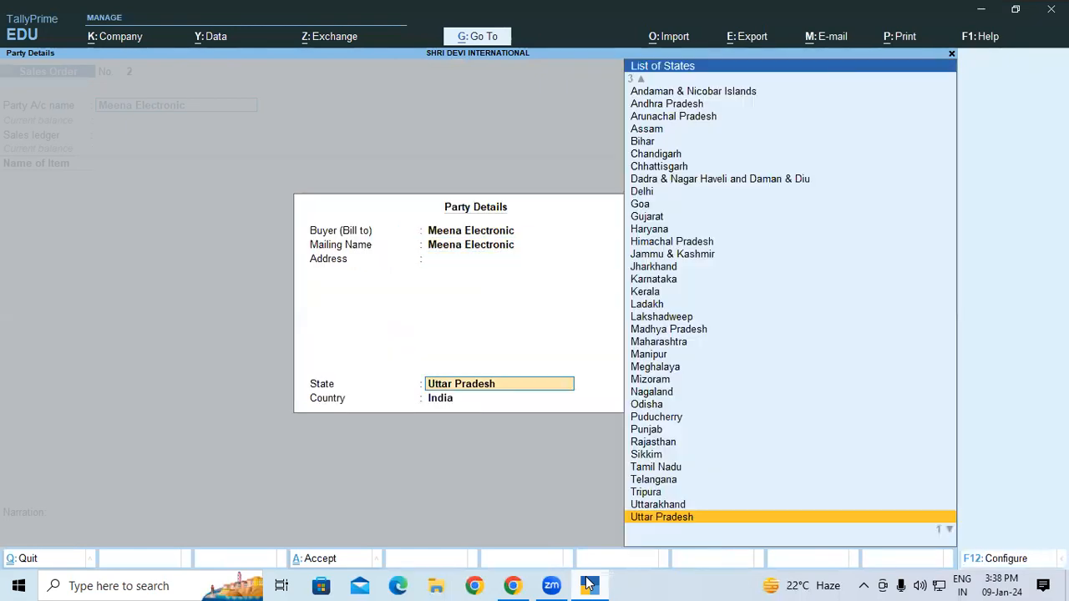
{"action": "key", "text": "Return"}
{"action": "key", "text": "Return"}
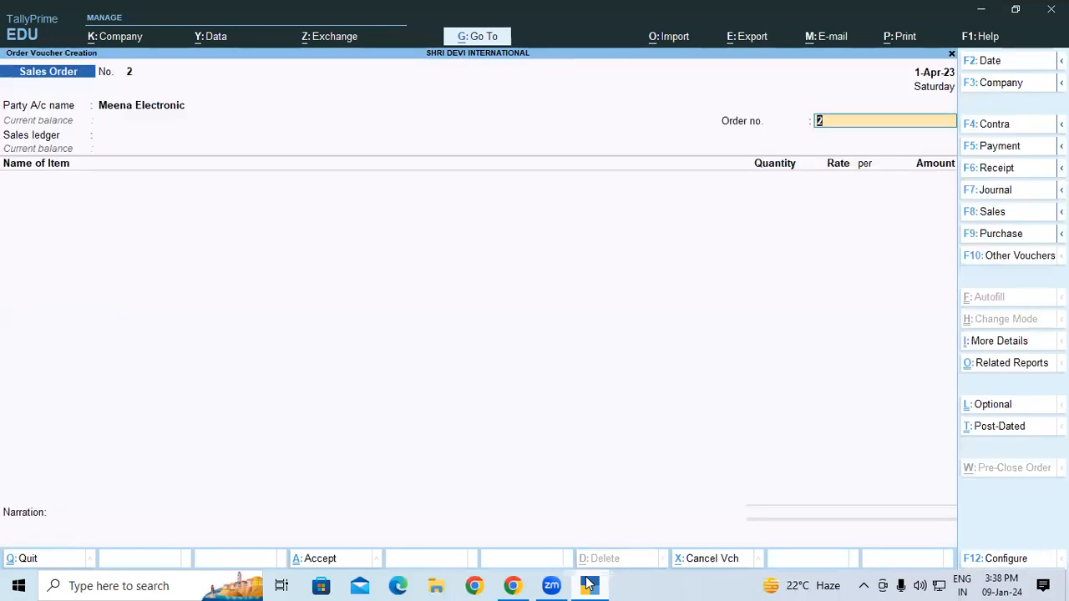
- Set the order number to SO-02 and choose Sales A/c as the sales ledger
{"action": "type", "text": "SO-02"}
{"action": "key", "text": "Return"}
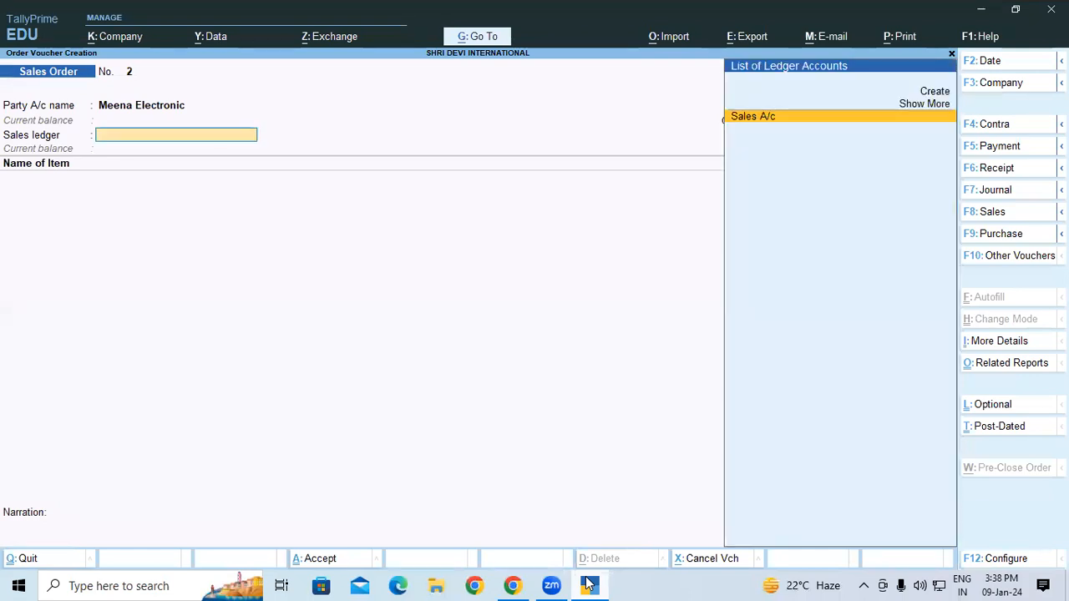
{"action": "key", "text": "Return"}
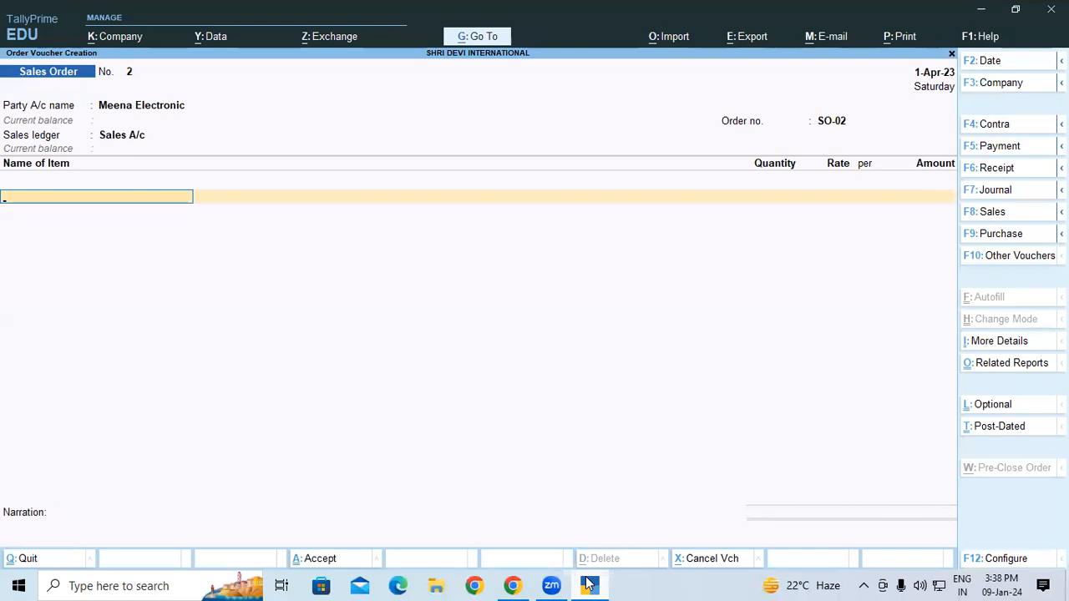
- Add the stock item Lg 6 Kg Top Load WM to sales order SO-02 with the due date 1-Apr-23
{"action": "type", "text": "Lg"}
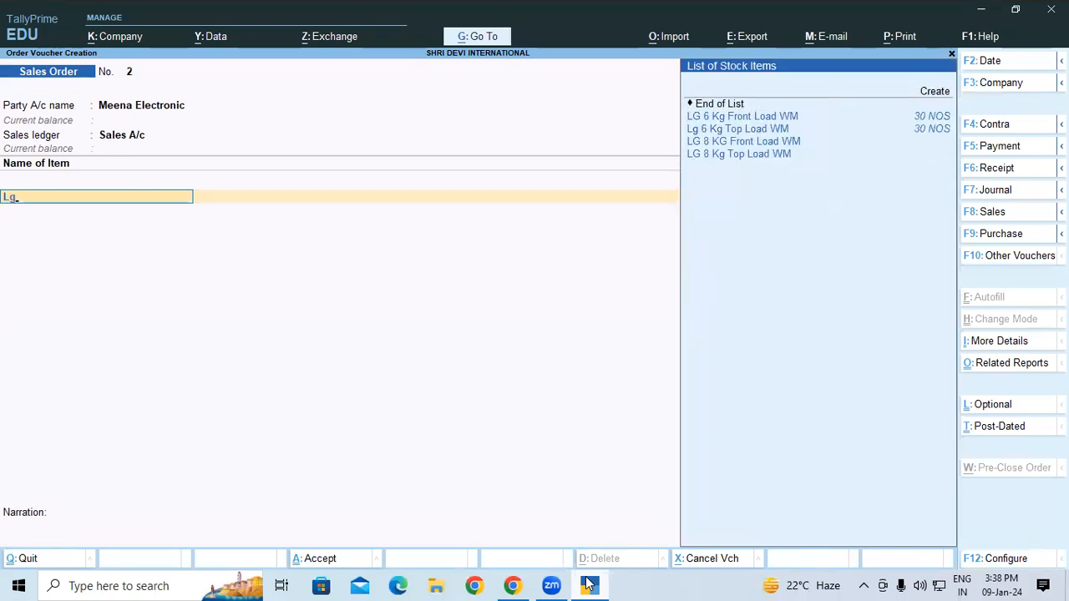
{"action": "key", "text": "Down"}
{"action": "key", "text": "Down"}
{"action": "key", "text": "Return"}
{"action": "key", "text": "Return"}
{"action": "key", "text": "Return"}
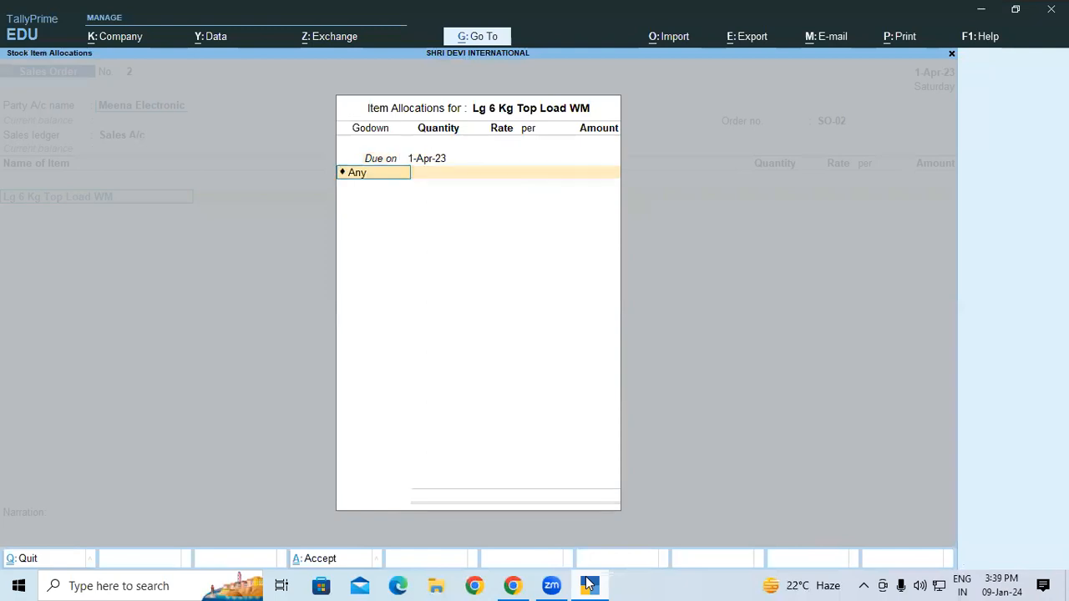
- Allocate 30 NOS of the LG top load machine from the Padrauna godown at a rate of 18,000
{"action": "key", "text": "Return"}
{"action": "type", "text": "30"}
{"action": "key", "text": "Return"}
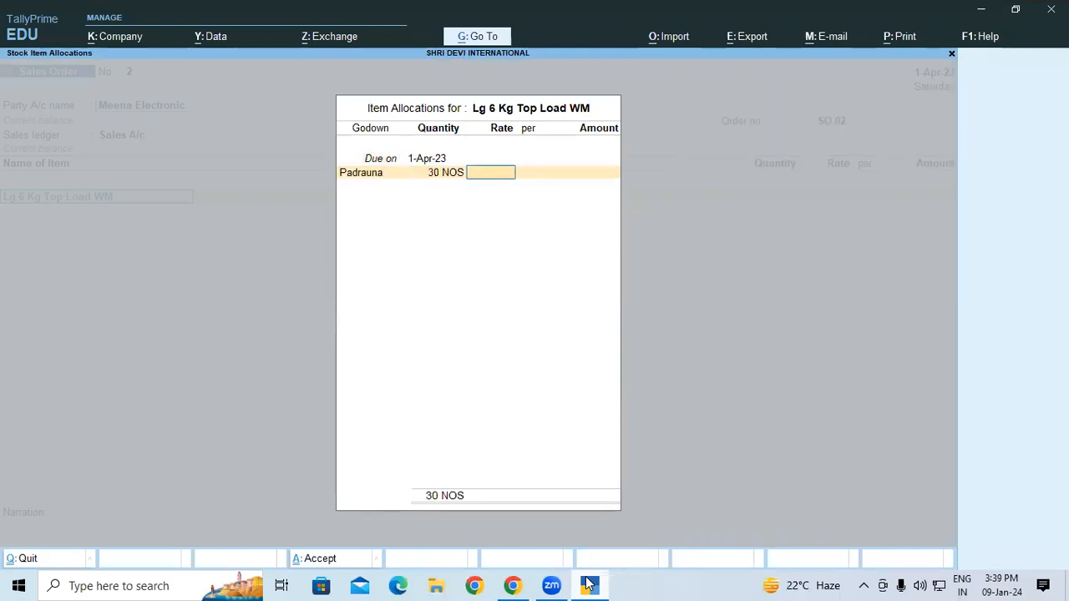
{"action": "type", "text": "18000"}
{"action": "key", "text": "Return"}
{"action": "key", "text": "Return"}
{"action": "key", "text": "Return"}
{"action": "key", "text": "Return"}
{"action": "key", "text": "Return"}
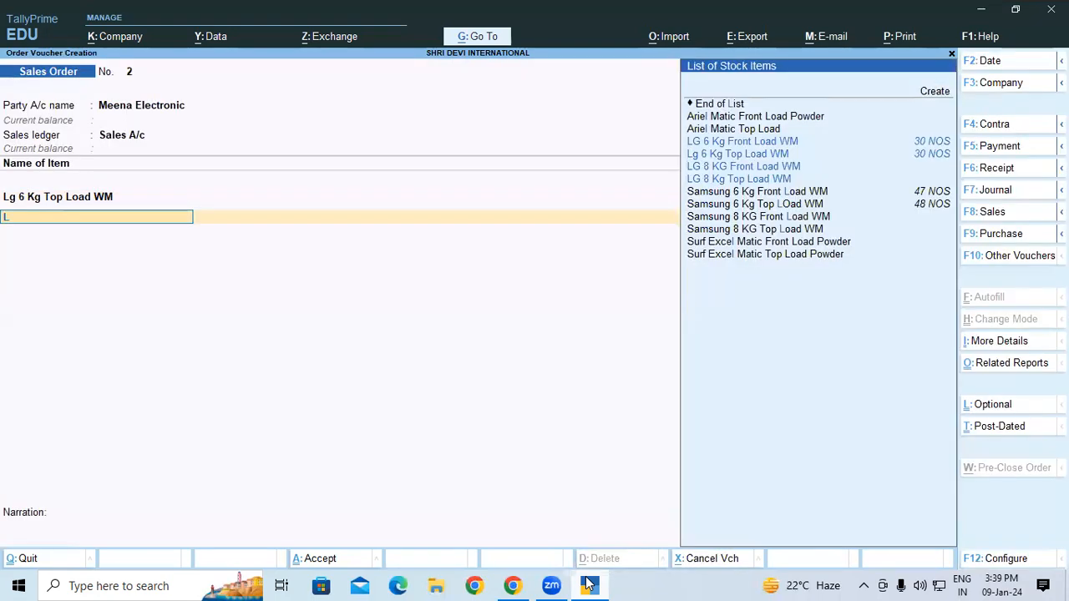
- Add the stock item LG 6 Kg Front Load WM to the order with the due date 1-Apr-23
{"action": "type", "text": "Lg"}
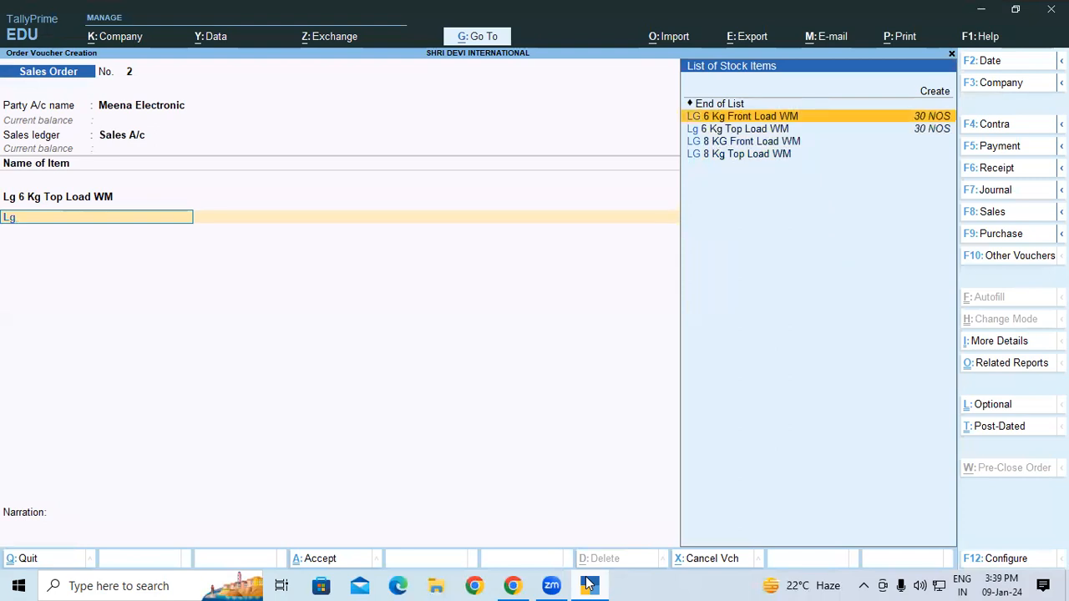
{"action": "key", "text": "Return"}
{"action": "key", "text": "Return"}
{"action": "key", "text": "Return"}
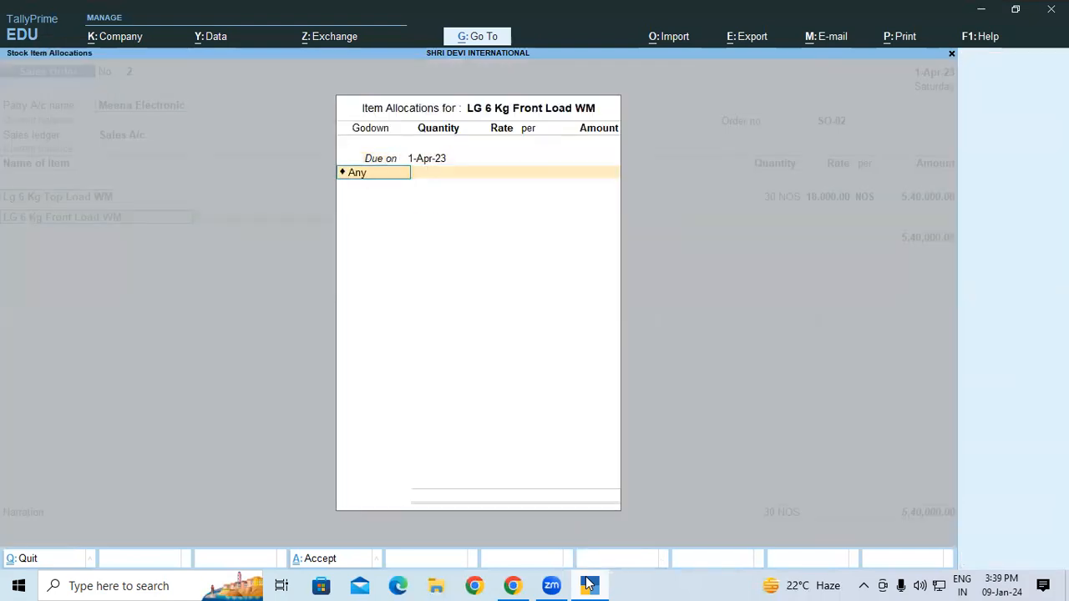
- Allocate 25 NOS of the LG front load machine from the Padrauna godown at a rate of 40,000
{"action": "type", "text": "p"}
{"action": "key", "text": "Return"}
{"action": "type", "text": "25"}
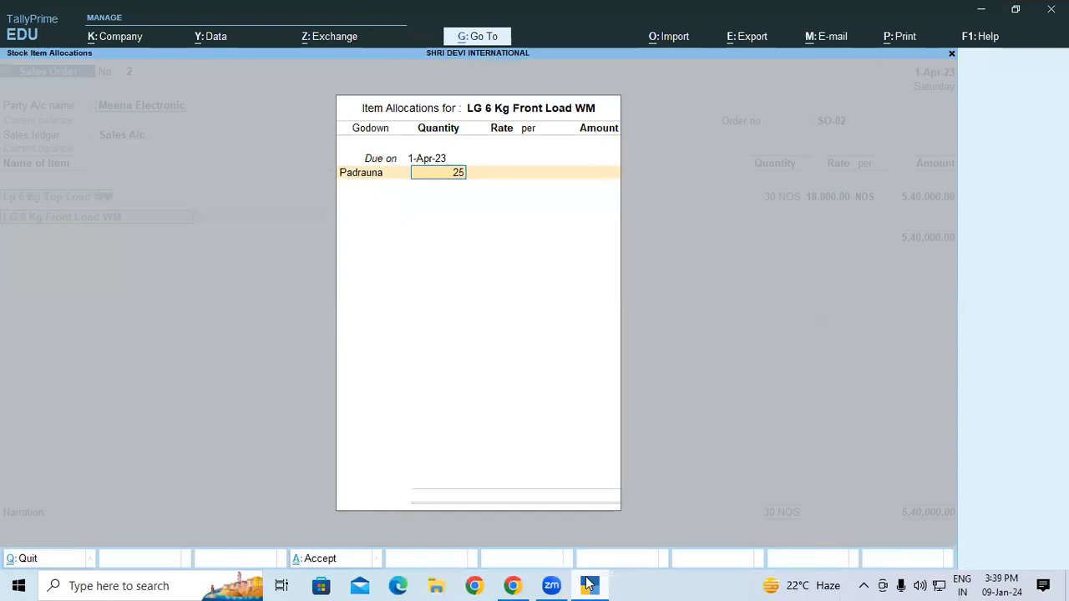
{"action": "key", "text": "Return"}
{"action": "type", "text": "40,000"}
{"action": "key", "text": "Return"}
{"action": "key", "text": "Return"}
{"action": "key", "text": "Return"}
{"action": "key", "text": "Return"}
{"action": "key", "text": "Return"}
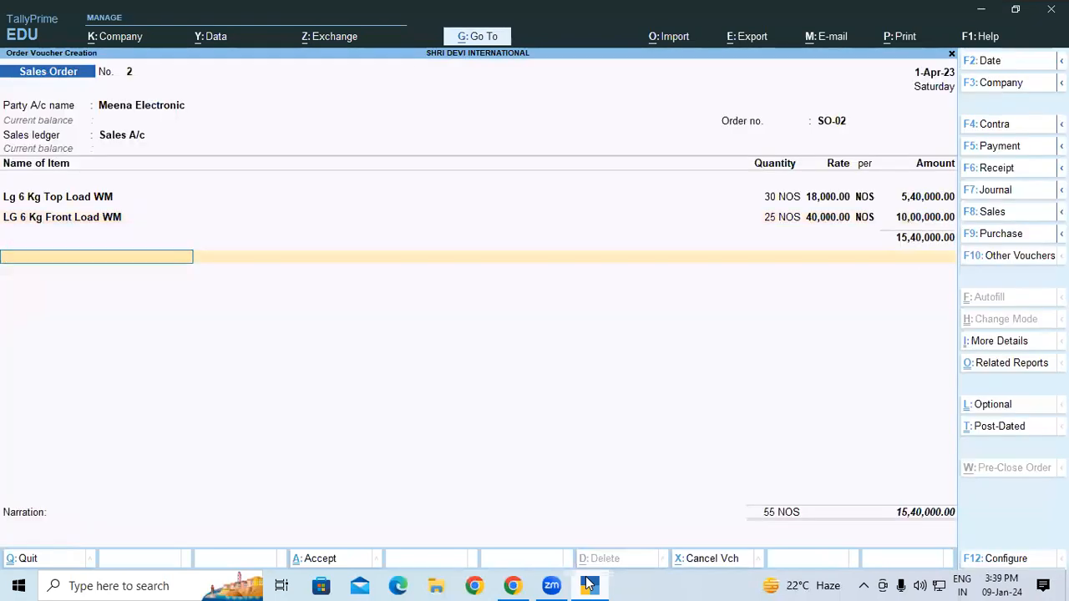
- End the item list and save sales order SO-02 without a narration
{"action": "key", "text": "Return"}
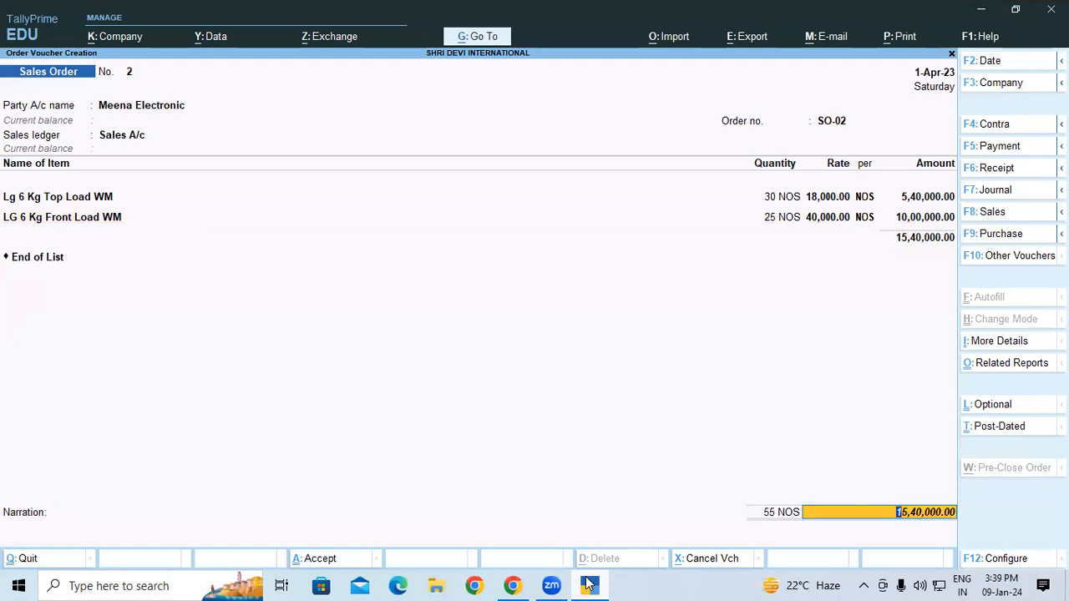
{"action": "key", "text": "Return"}
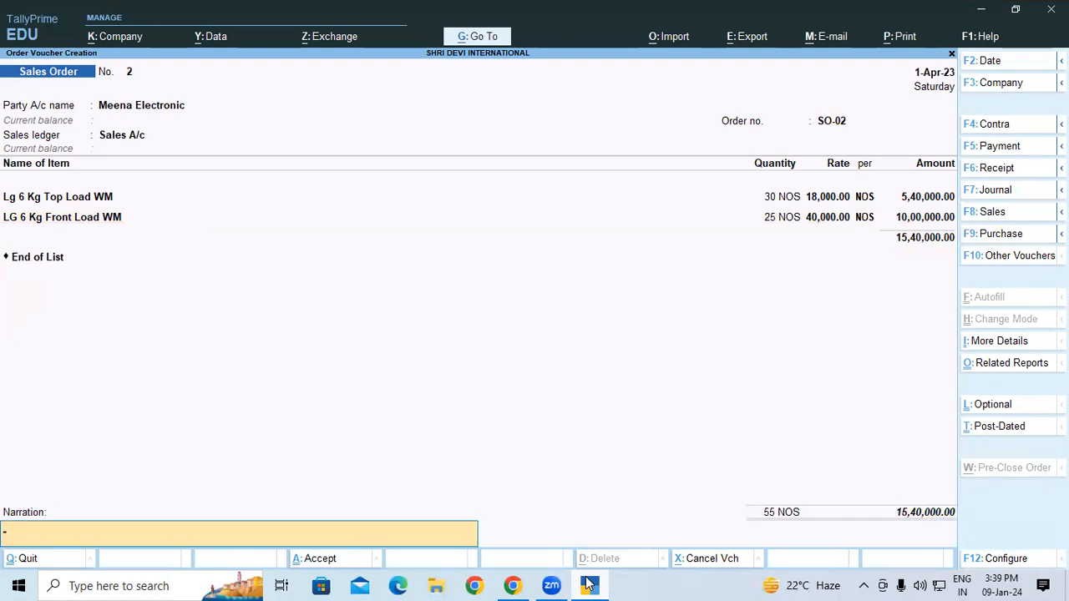
{"action": "key", "text": "Return"}
{"action": "key", "text": "Return"}
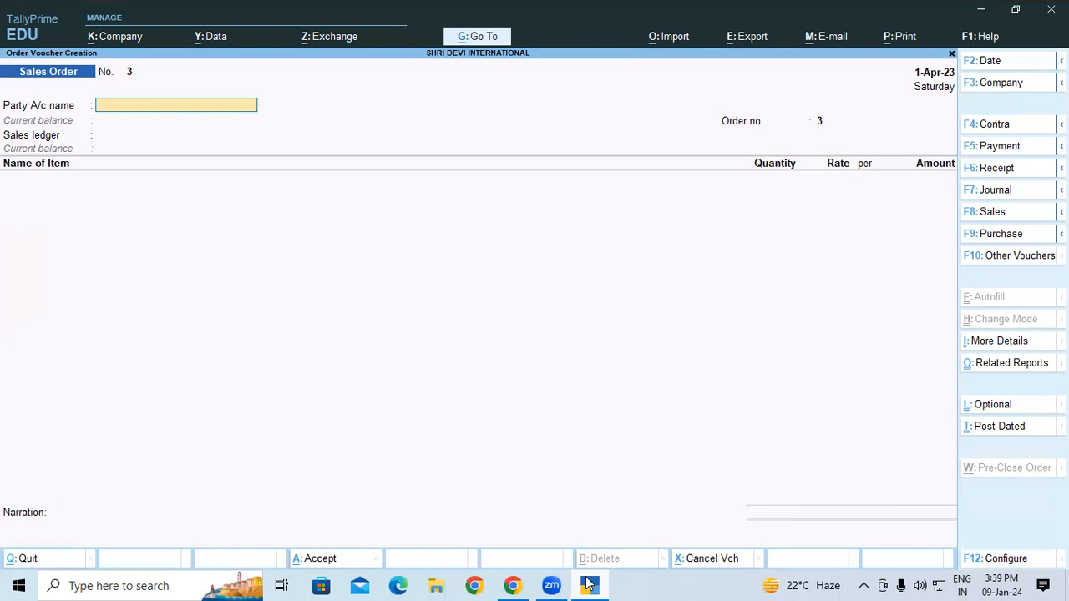
- View the Sales Order Vouchers report in detailed mode and return to the blank sales order voucher
{"action": "key", "text": "alt"}
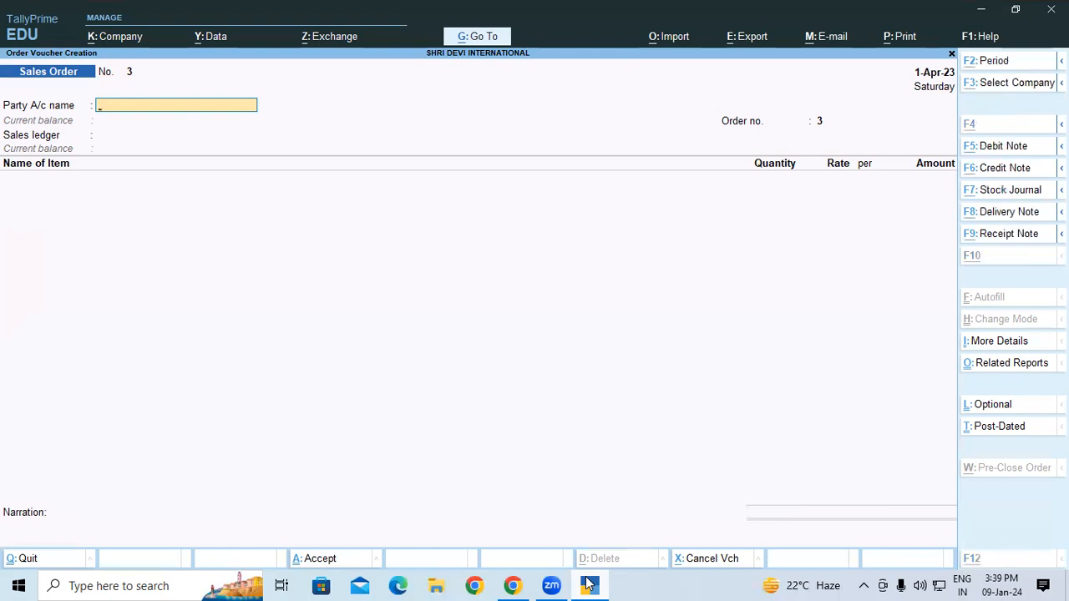
{"action": "key", "text": "alt+g"}
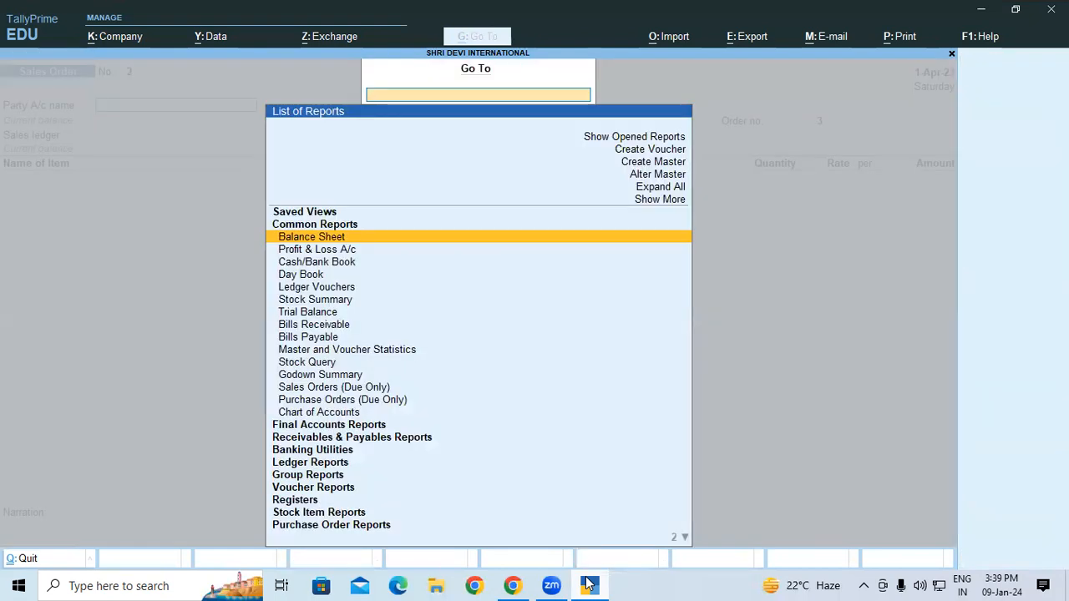
{"action": "type", "text": "Sale"}
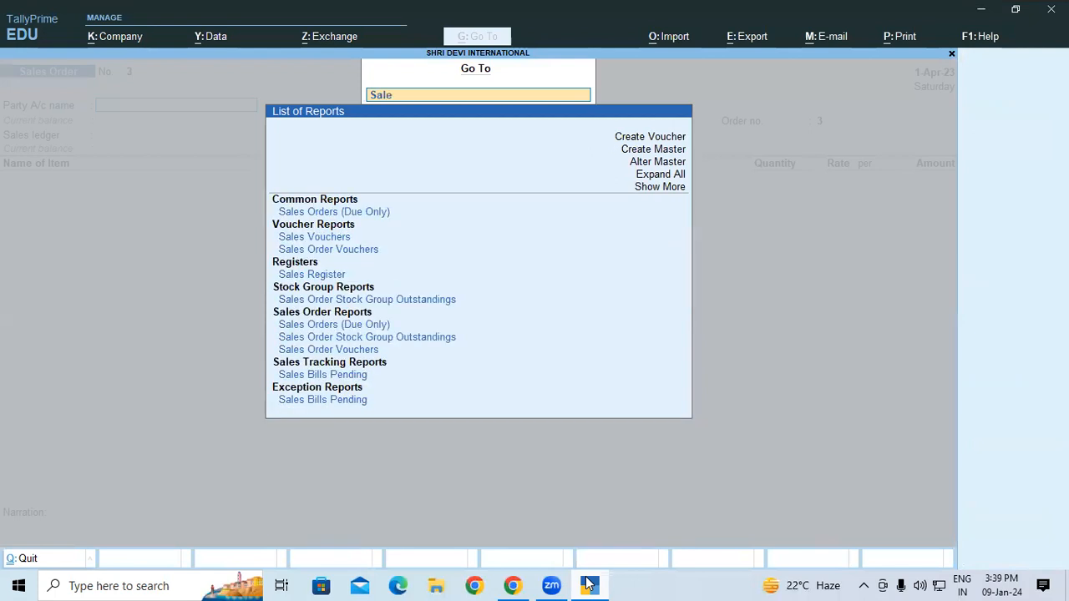
{"action": "left_click", "coordinate": [350, 351]}
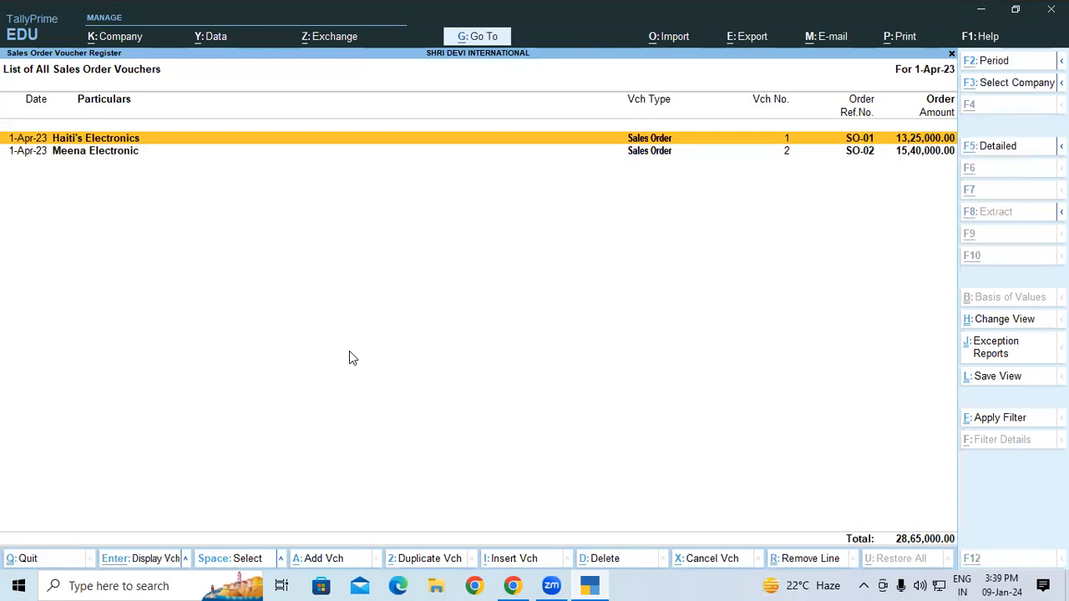
{"action": "key", "text": "alt+F5"}
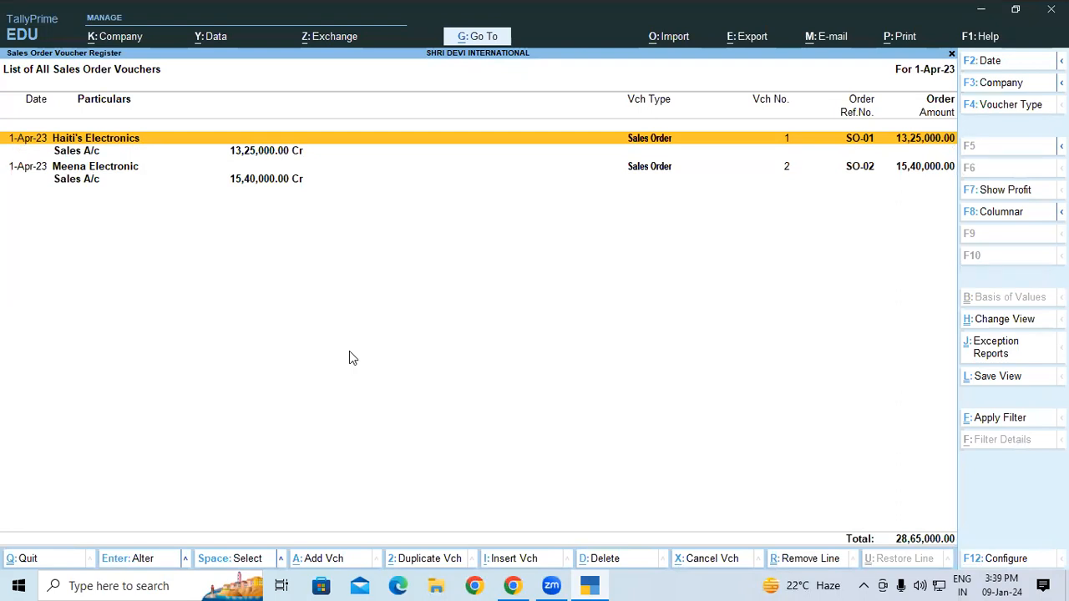
{"action": "key", "text": "alt+a"}
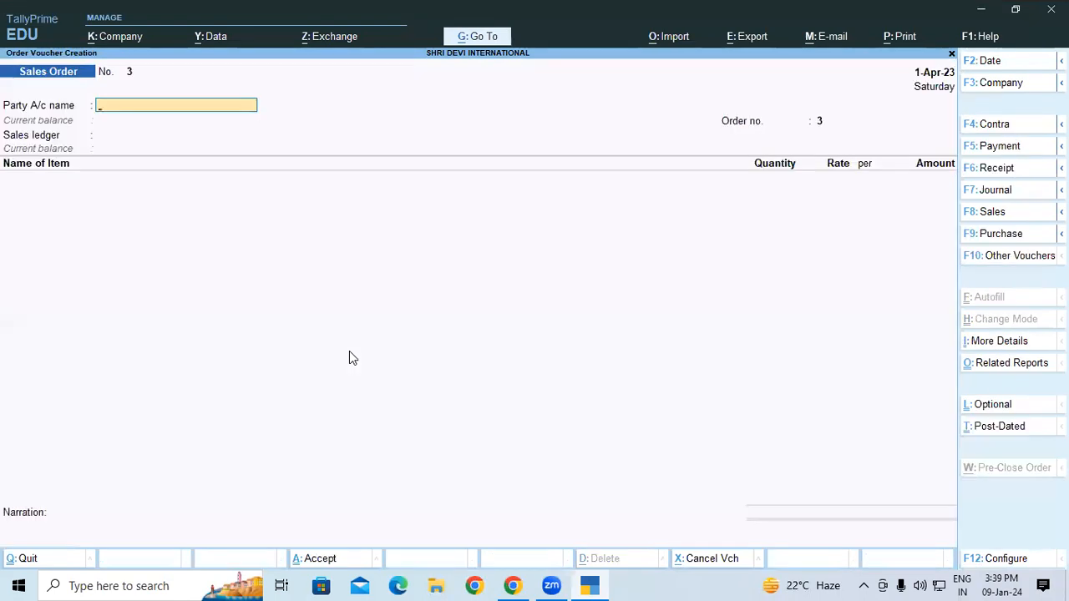
- Find and view the Sales Orders (Due Only) report, and return to the blank sales order voucher
{"action": "key", "text": "alt+g"}
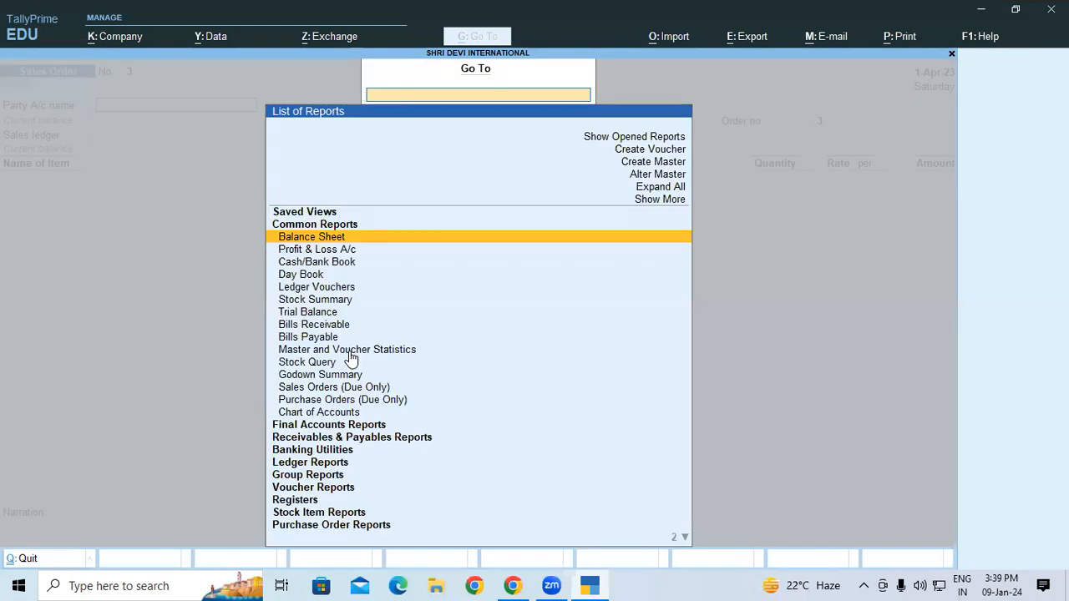
{"action": "type", "text": "Sal"}
{"action": "key", "text": "Return"}
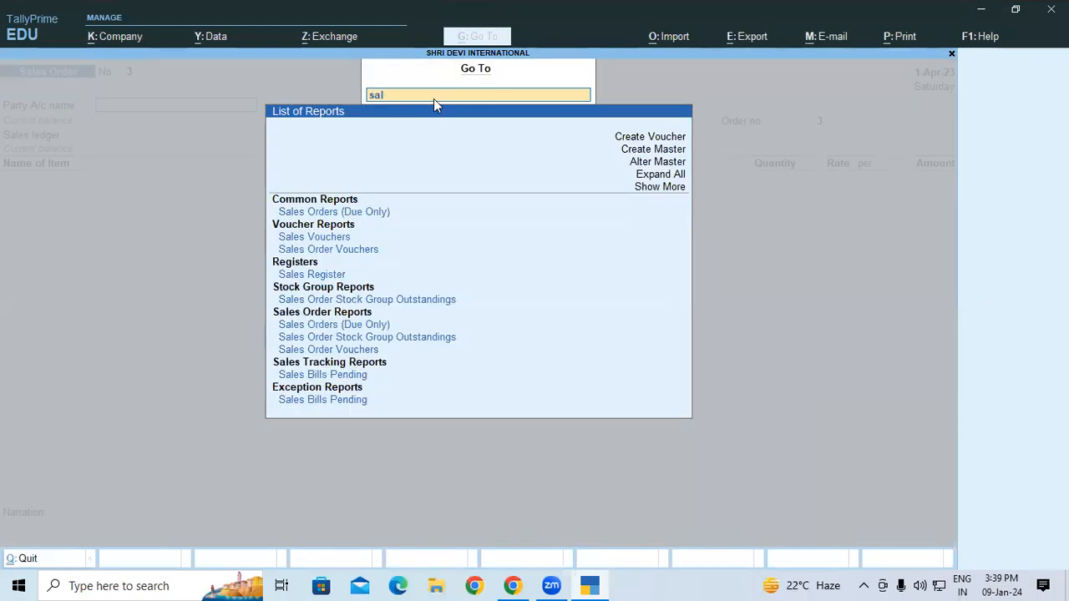
{"action": "type", "text": "es"}
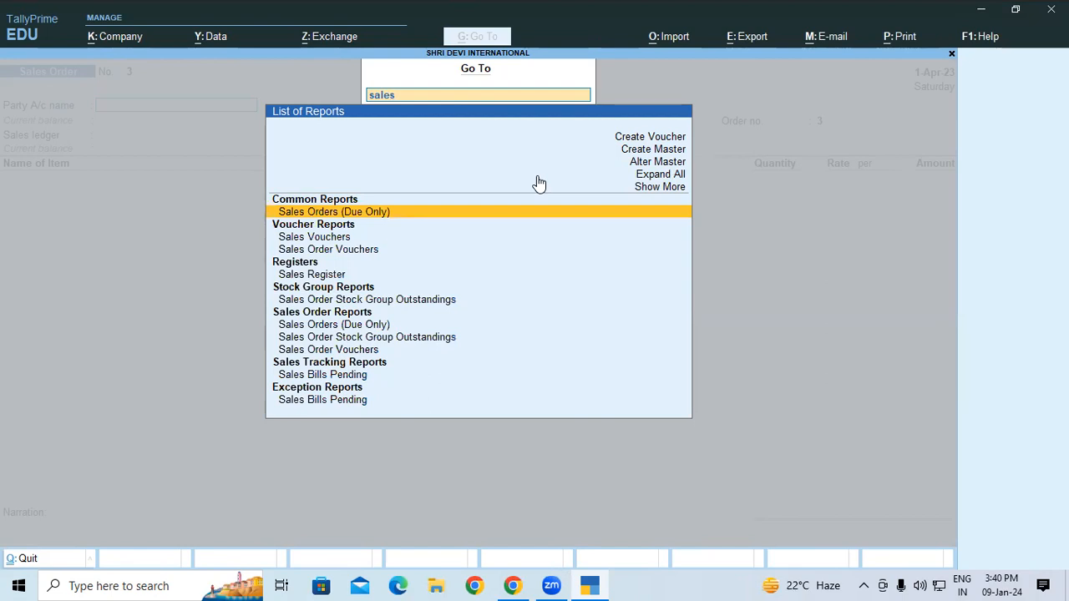
{"action": "key", "text": "Return"}
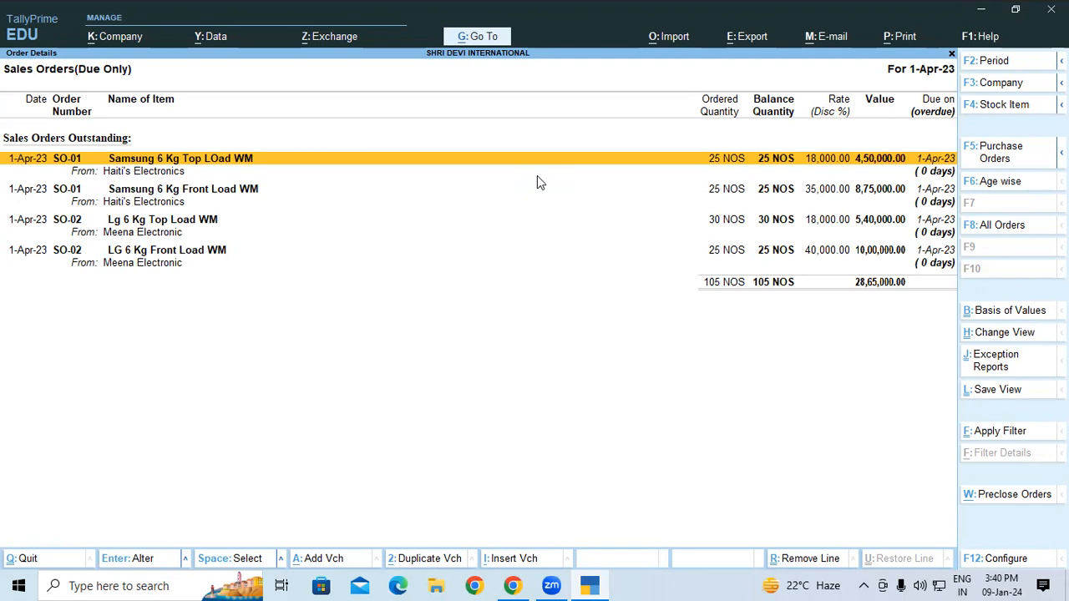
{"action": "key", "text": "alt+a"}
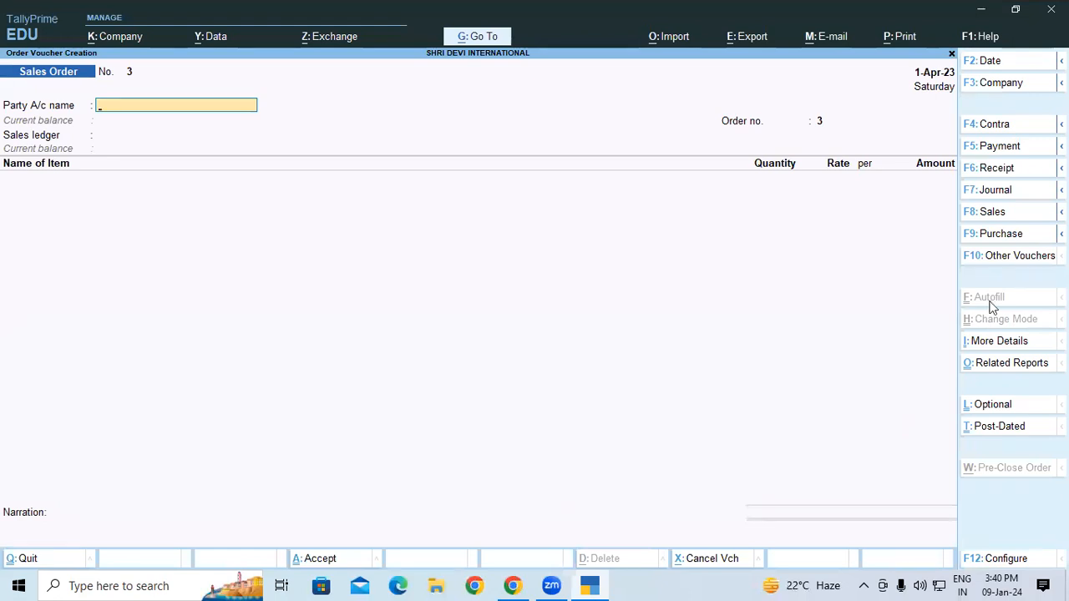
- Switch to the course document in Chrome and read from the sales order report instructions through to Printing of Quotation
{"action": "key", "text": "alt+Tab"}
{"action": "scroll", "coordinate": [979, 297], "scroll_direction": "down", "scroll_amount": 6}
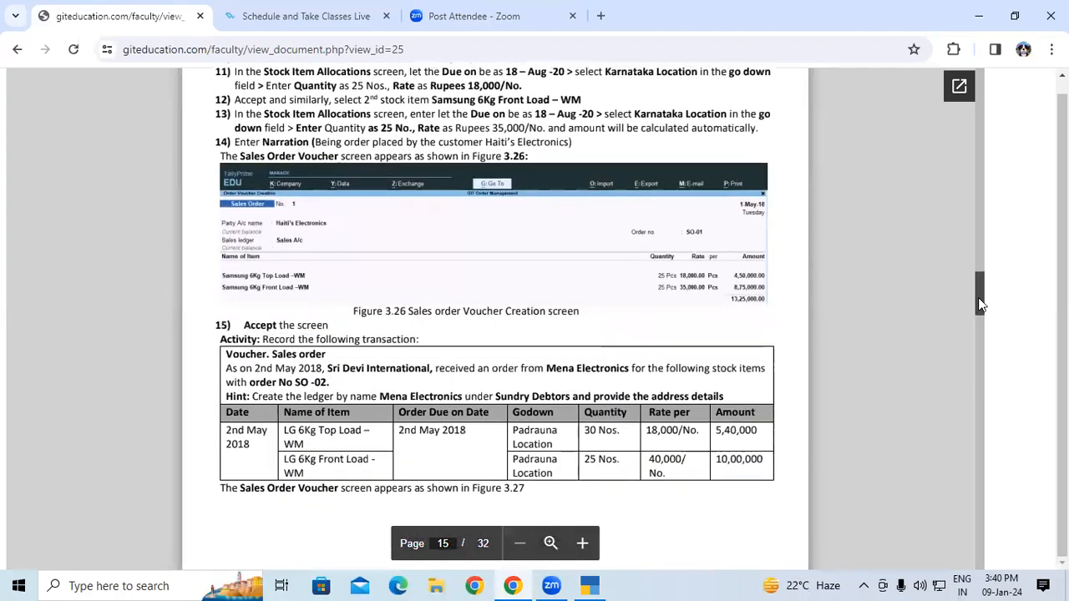
{"action": "left_click_drag", "start_coordinate": [978, 298], "coordinate": [979, 308]}
{"action": "scroll", "coordinate": [979, 311], "scroll_direction": "down", "scroll_amount": 1}
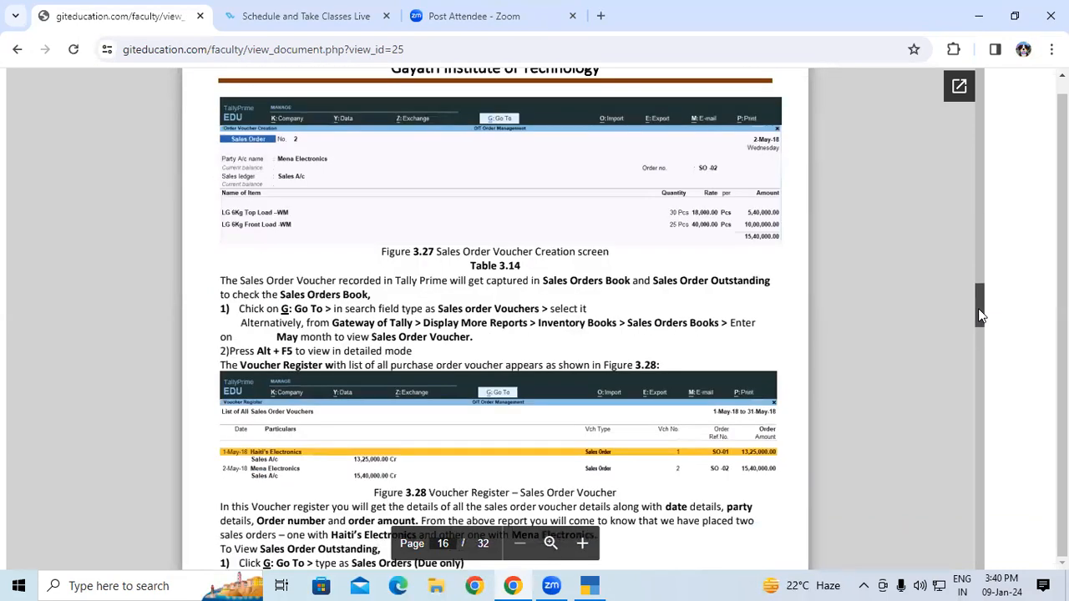
{"action": "scroll", "coordinate": [981, 320], "scroll_direction": "down", "scroll_amount": 3}
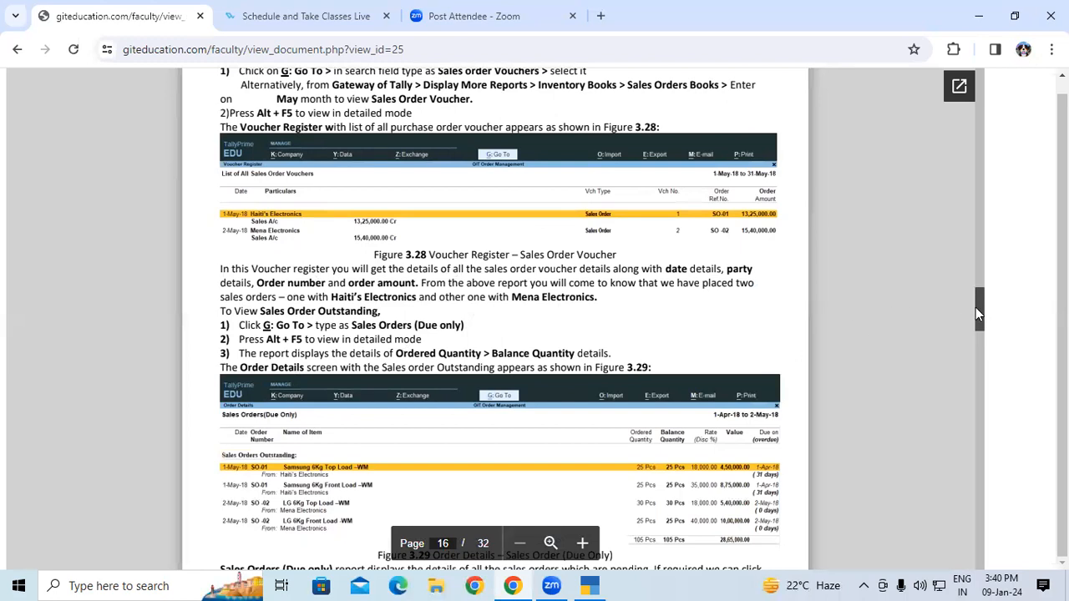
{"action": "left_click_drag", "start_coordinate": [979, 314], "coordinate": [979, 315]}
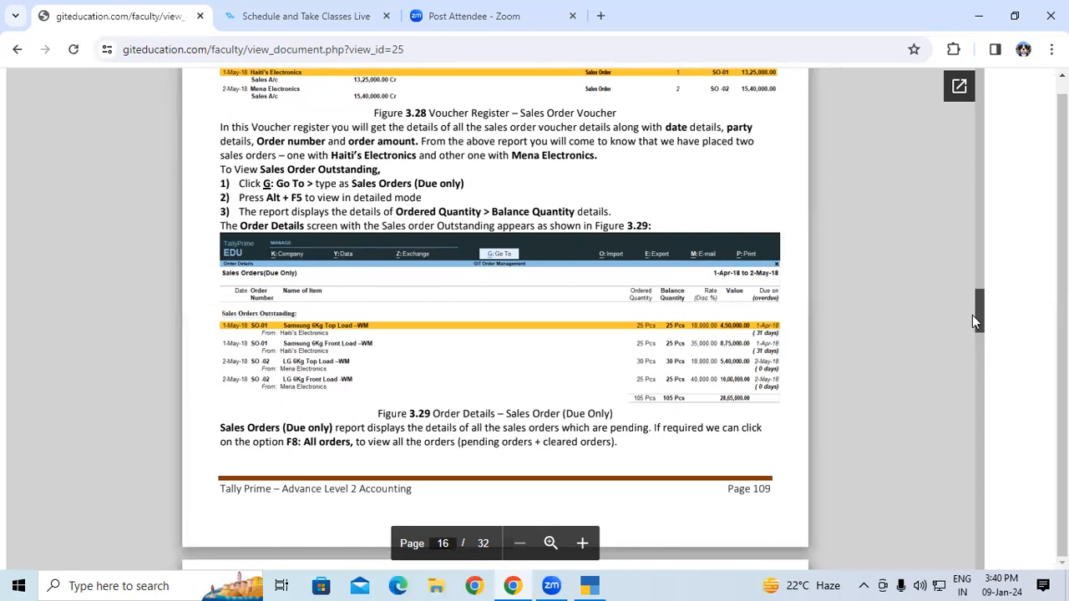
{"action": "scroll", "coordinate": [981, 321], "scroll_direction": "down", "scroll_amount": 2}
{"action": "scroll", "coordinate": [981, 324], "scroll_direction": "down", "scroll_amount": 3}
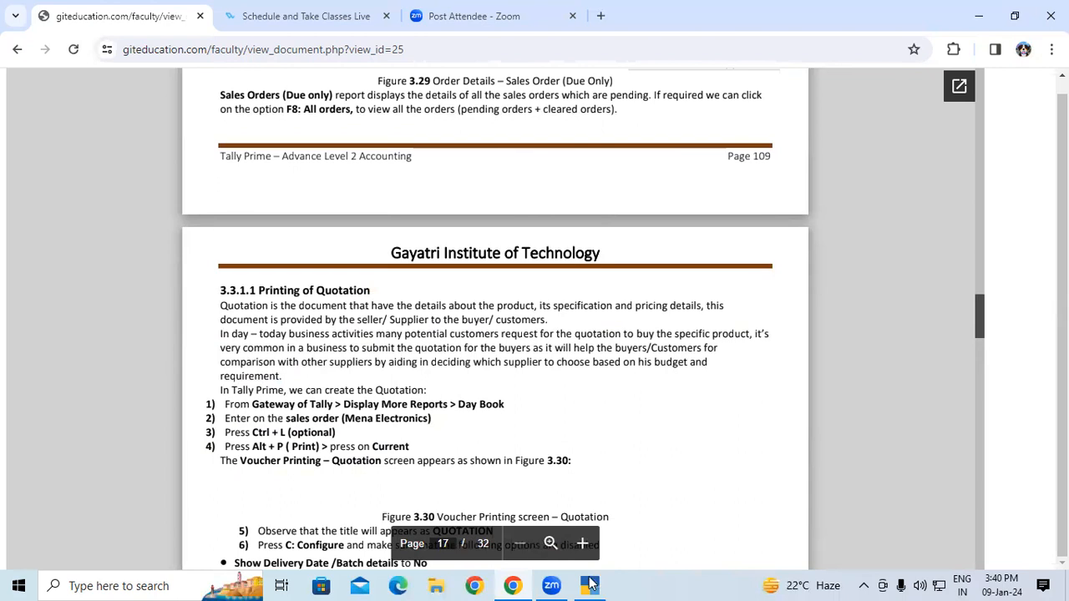
- Switch back to TallyPrime and open the Meena Electronic sales order from the Day Book for alteration
{"action": "key", "text": "alt+Tab"}
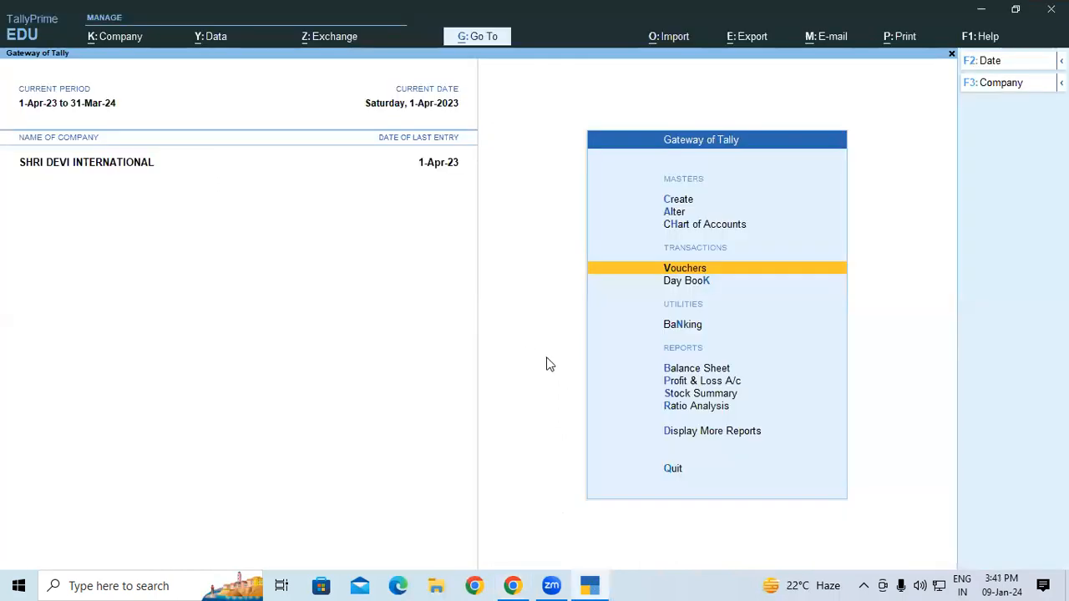
{"action": "key", "text": "Down"}
{"action": "key", "text": "Return"}
{"action": "key", "text": "Down"}
{"action": "key", "text": "Down"}
{"action": "key", "text": "Down"}
{"action": "key", "text": "Down"}
{"action": "key", "text": "Down"}
{"action": "key", "text": "Down"}
{"action": "key", "text": "Down"}
{"action": "key", "text": "Down"}
{"action": "key", "text": "Down"}
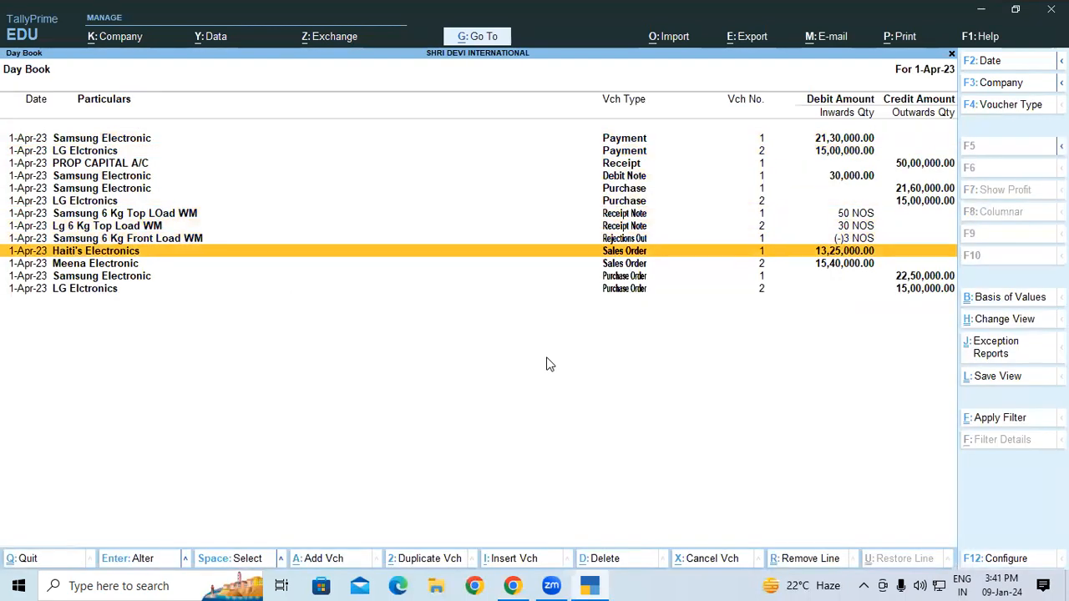
{"action": "key", "text": "Down"}
{"action": "key", "text": "Return"}
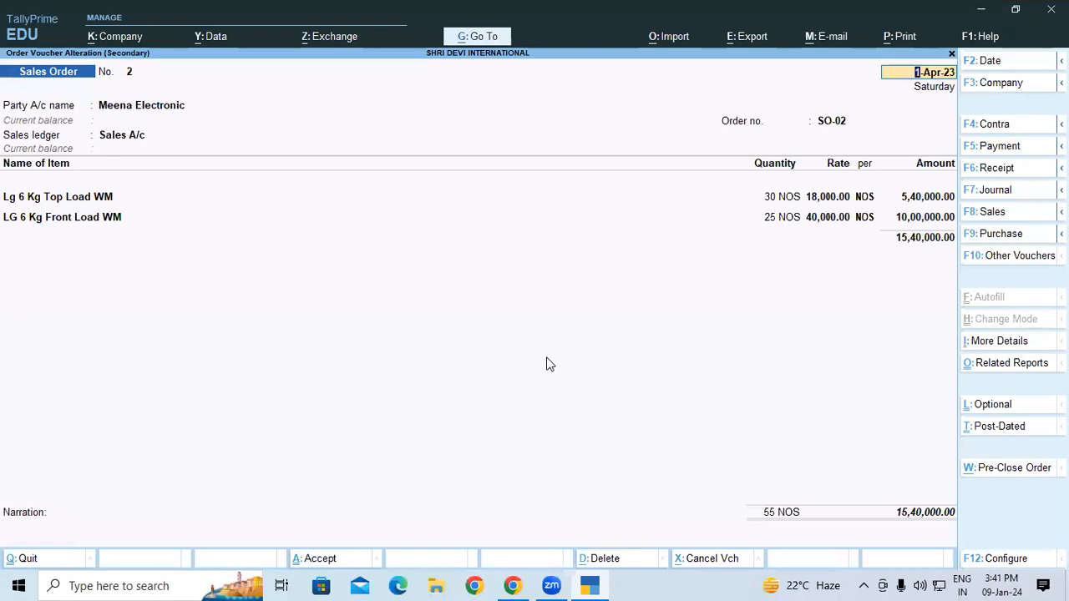
- Preview the printout of the Meena Electronic sales order, zoom in to examine it, and return to the voucher
{"action": "key", "text": "ctrl"}
{"action": "key", "text": "ctrl+p"}
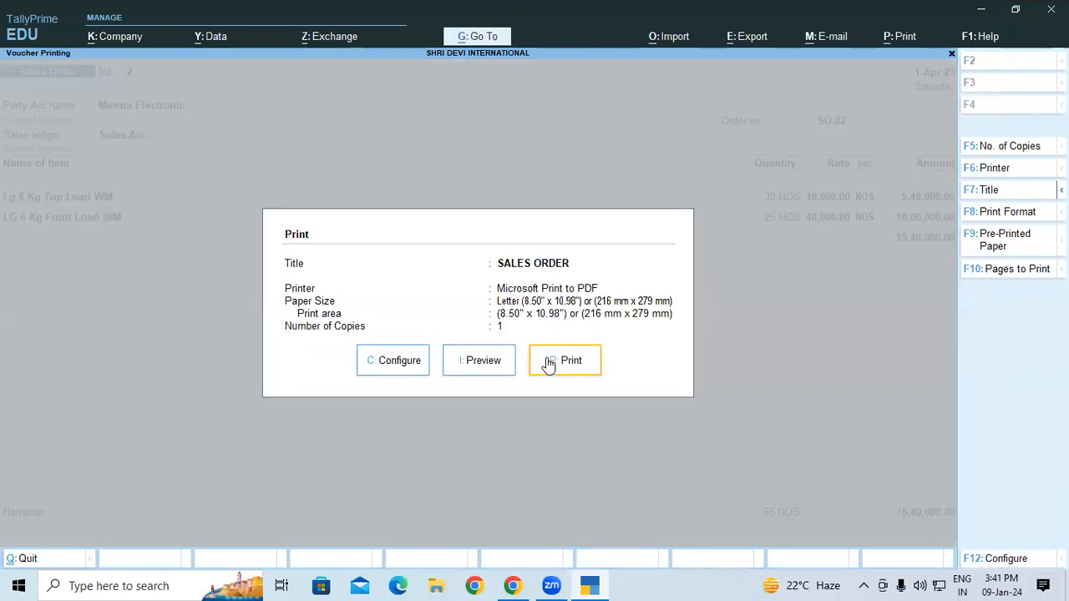
{"action": "left_click", "coordinate": [485, 364]}
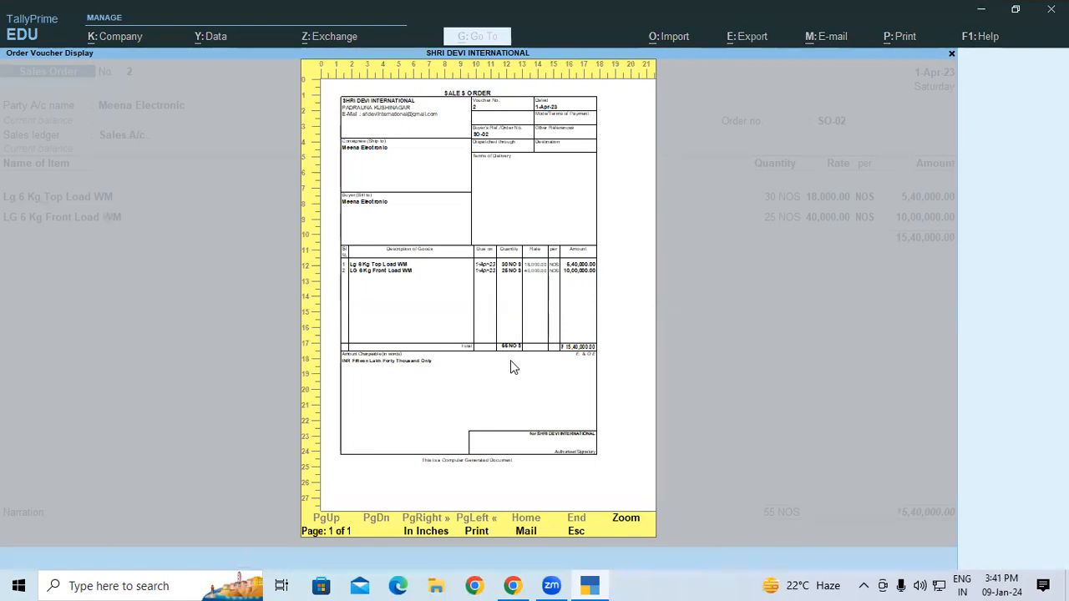
{"action": "key", "text": "alt+z"}
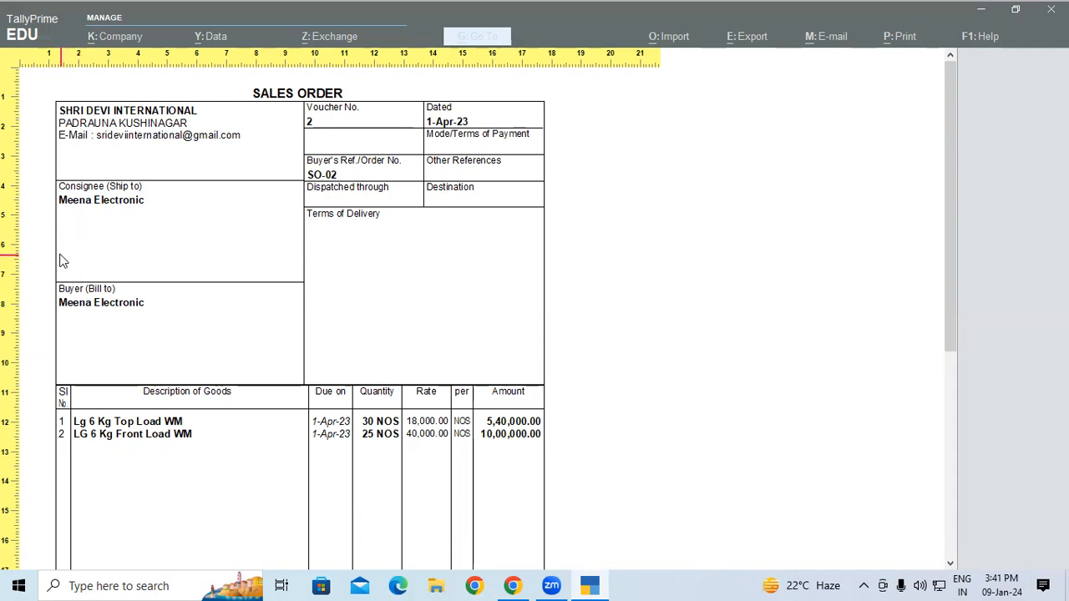
{"action": "key", "text": "Escape"}
{"action": "key", "text": "Escape"}
{"action": "key", "text": "Escape"}
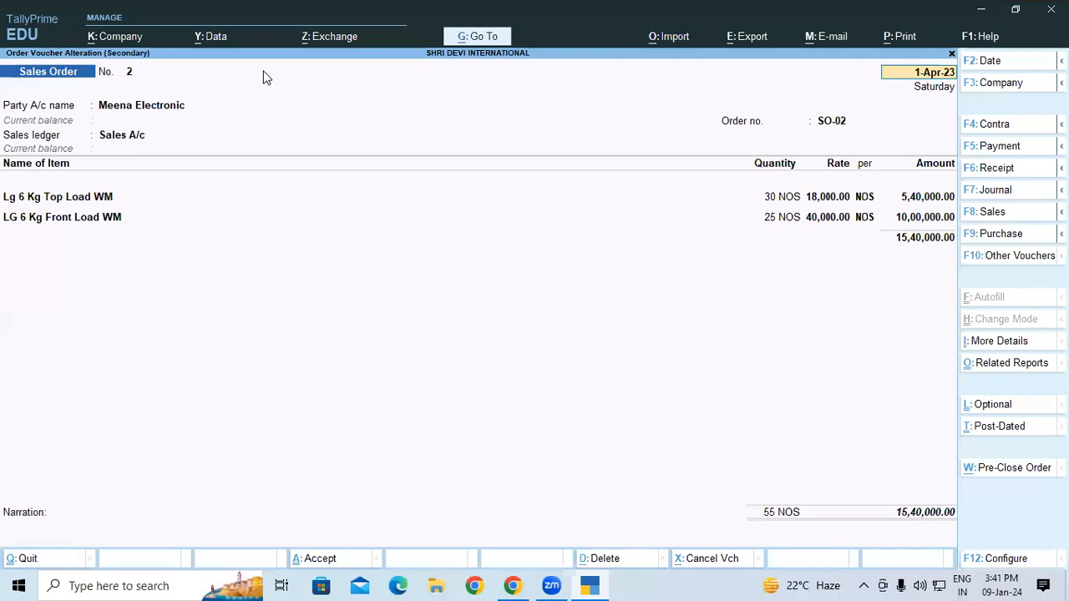
- Open the Meena Electronic party ledger for alteration from within the sales order
{"action": "left_click", "coordinate": [127, 109]}
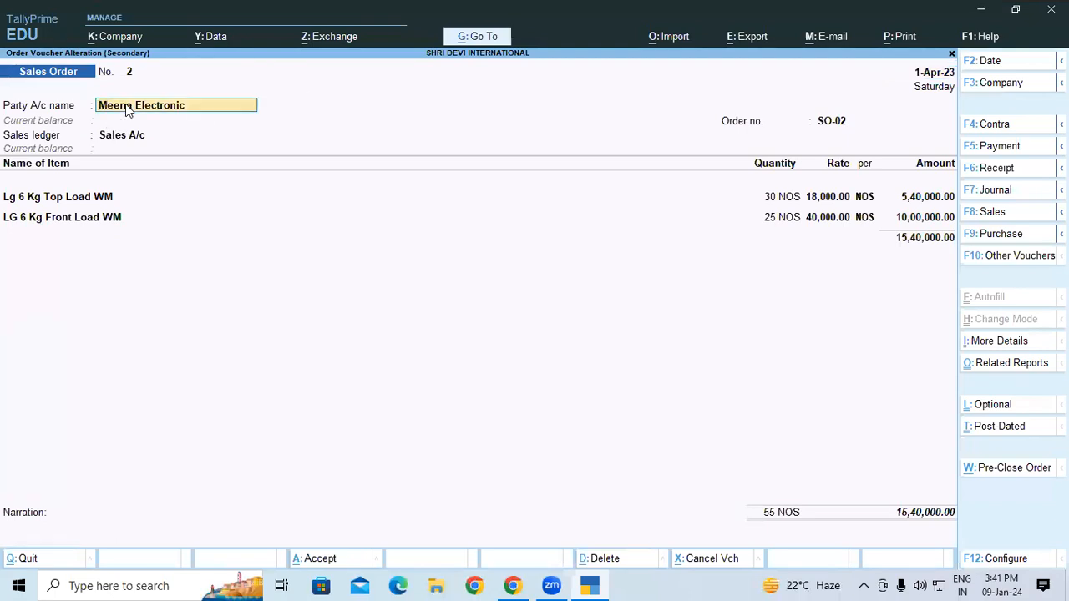
{"action": "key", "text": "ctrl"}
{"action": "key", "text": "ctrl+Return"}
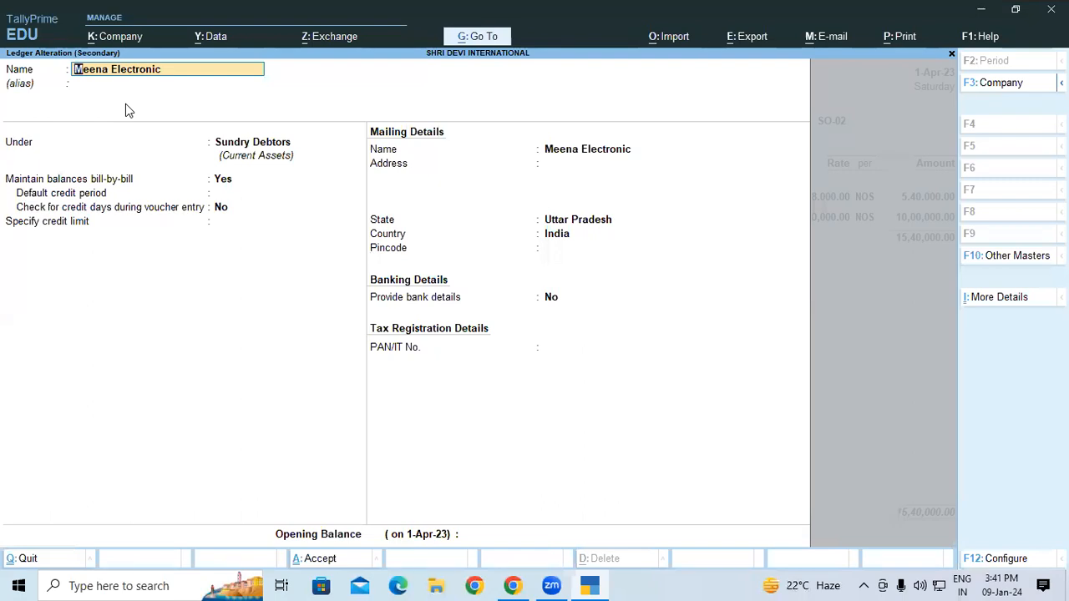
- Enter the party's mailing address over three address lines and save the ledger
{"action": "left_click", "coordinate": [560, 167]}
{"action": "type", "text": "Near R"}
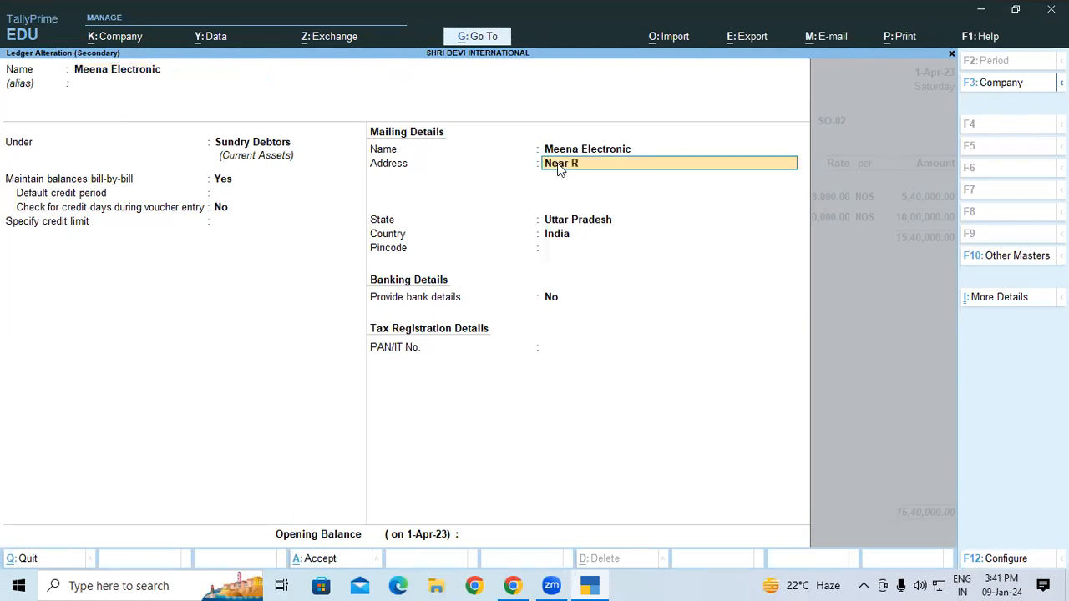
{"action": "type", "text": "ailway Station Padrauna"}
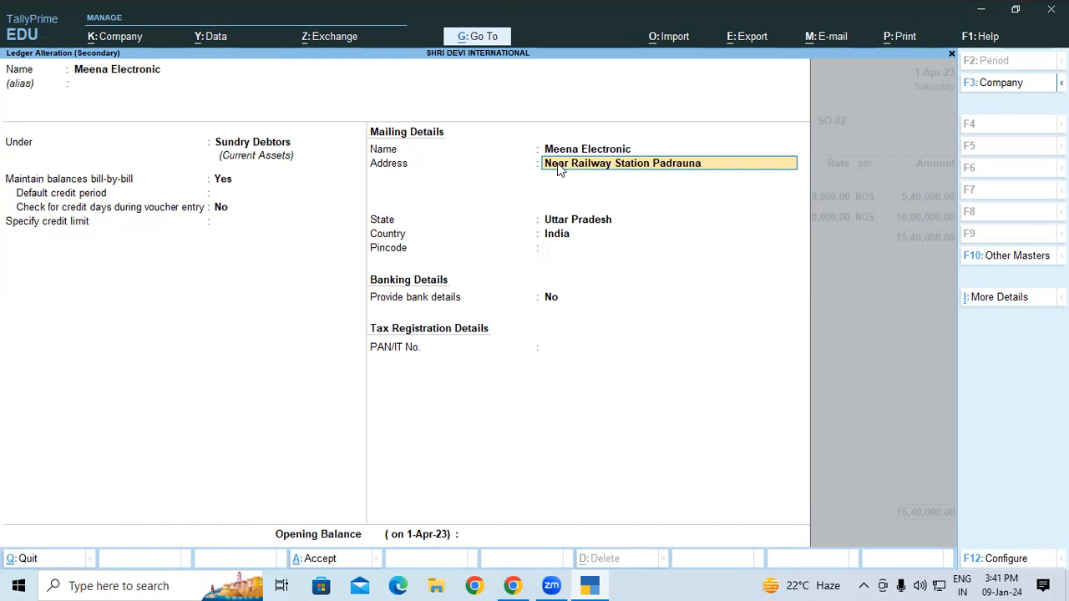
{"action": "key", "text": "Return"}
{"action": "type", "text": "Kushinagar"}
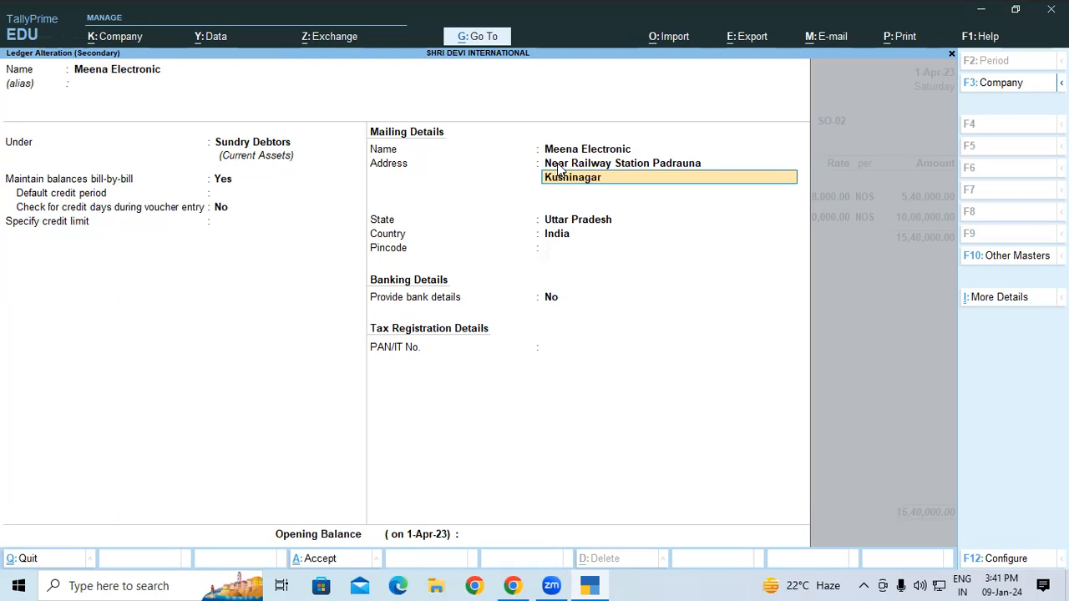
{"action": "key", "text": "Return"}
{"action": "type", "text": "274304"}
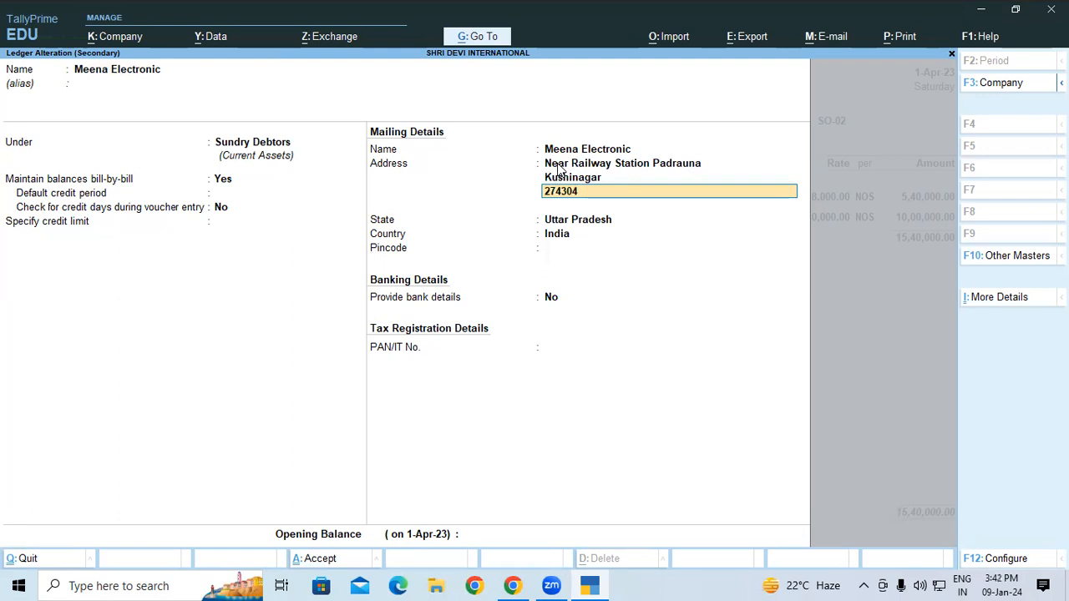
{"action": "key", "text": "Return"}
{"action": "key", "text": "ctrl"}
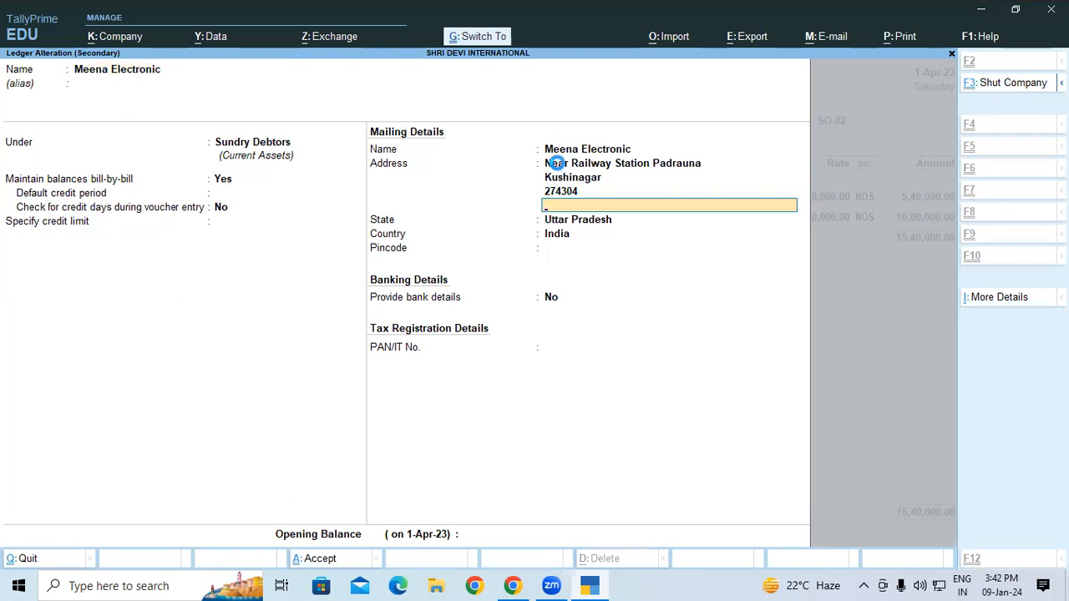
{"action": "key", "text": "ctrl+a"}
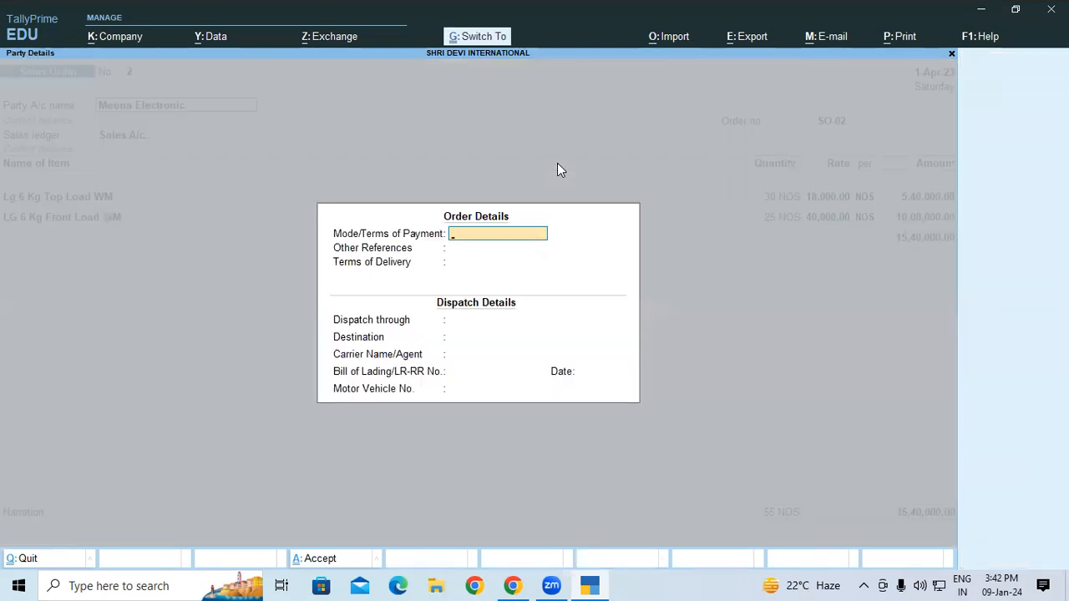
- Leave the order and dispatch details blank and save the altered sales order
{"action": "key", "text": "Escape"}
{"action": "key", "text": "ctrl+a"}
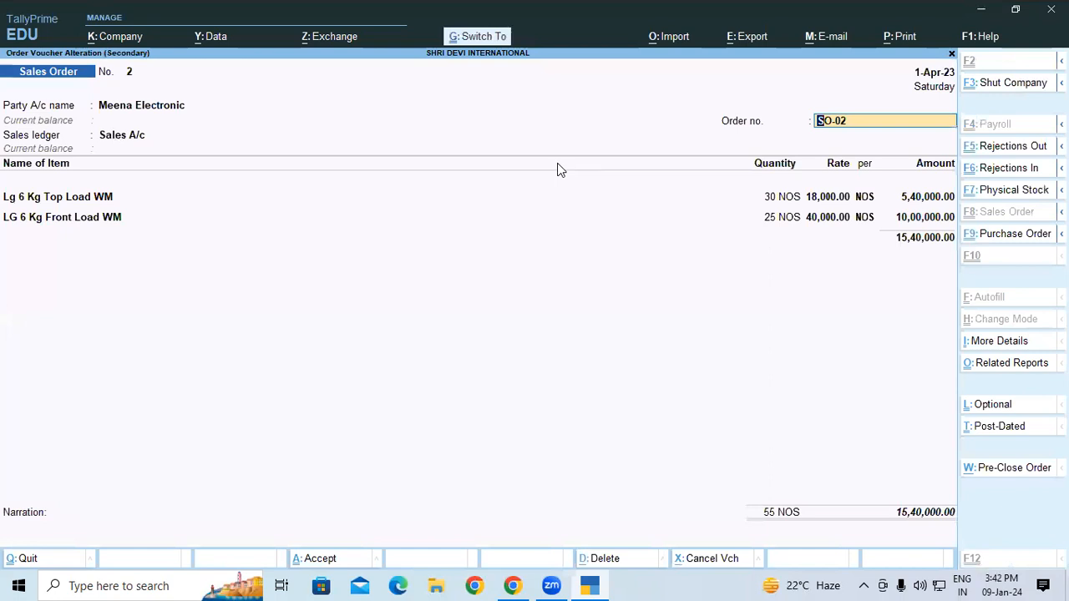
{"action": "key", "text": "ctrl+a"}
- Reopen the Meena Electronic sales order and preview its printout again
{"action": "key", "text": "Return"}
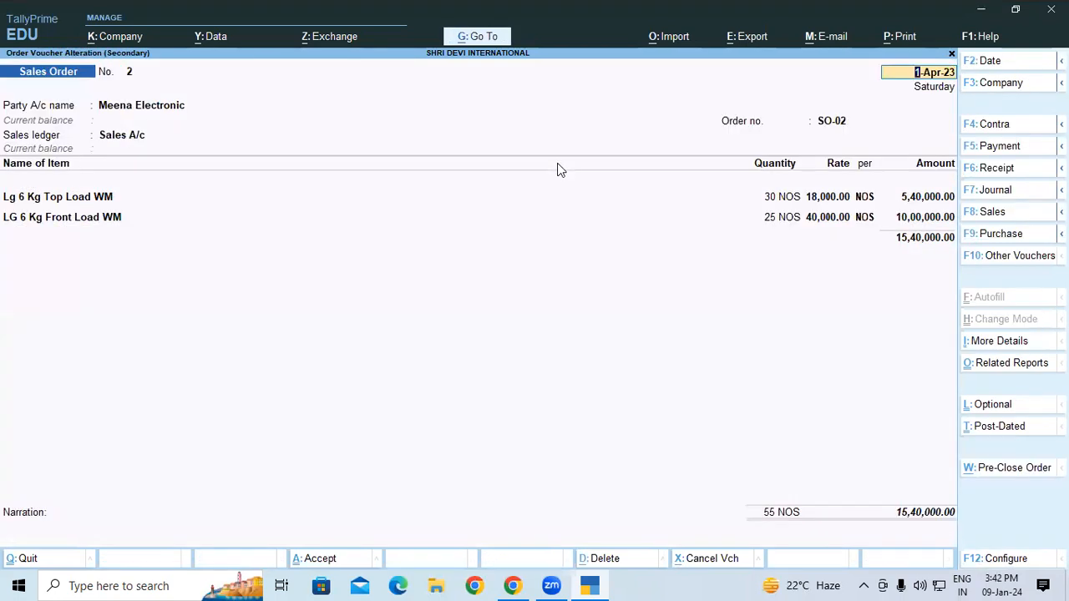
{"action": "key", "text": "ctrl+p"}
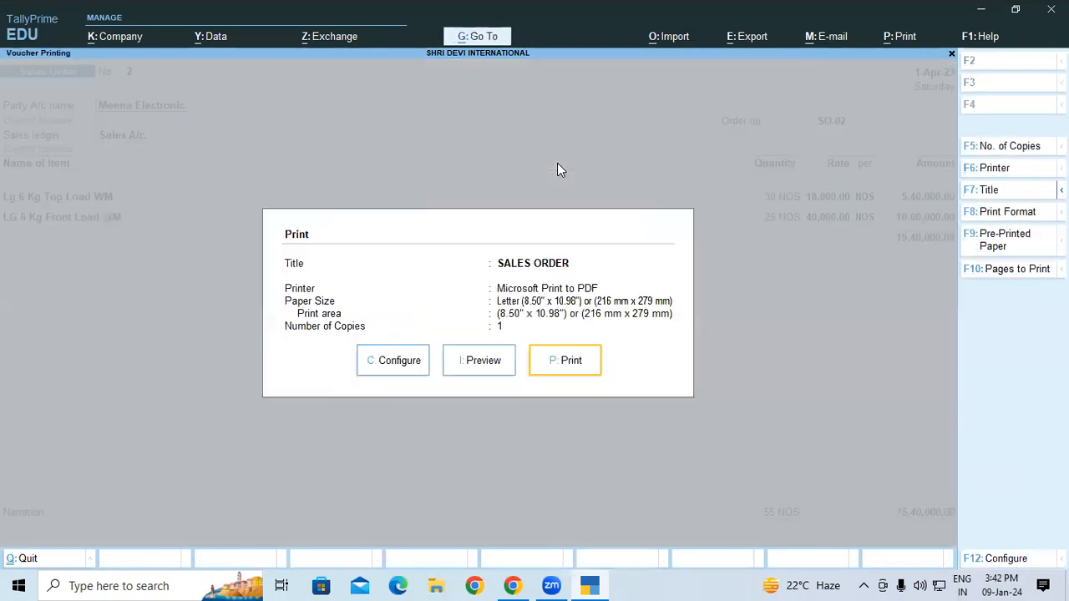
{"action": "left_click", "coordinate": [468, 360]}
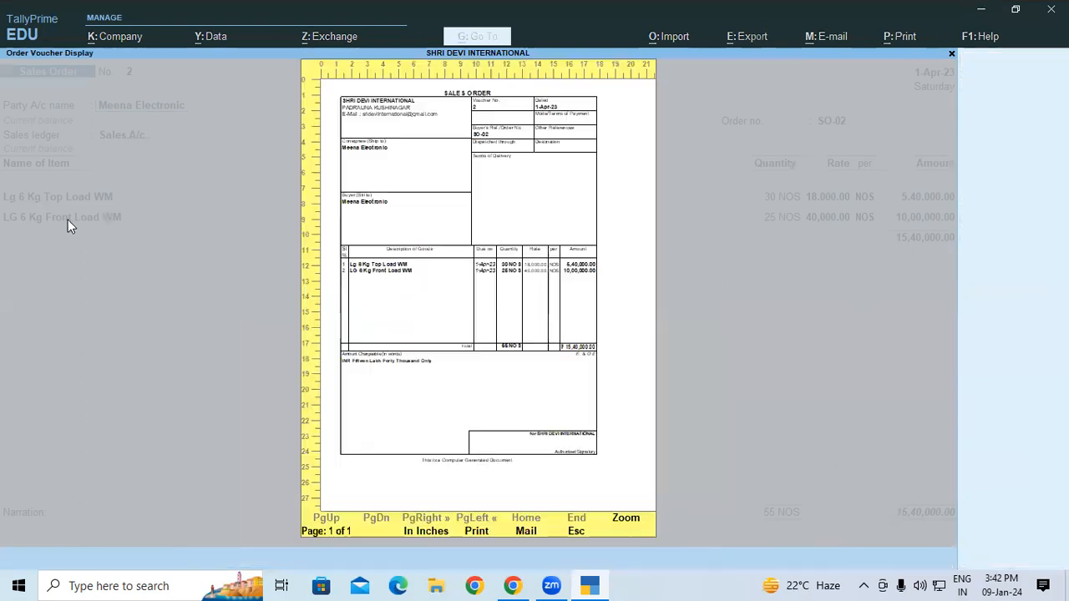
- Enlarge the sales order preview to check the consignee and buyer details, and close the preview
{"action": "left_click", "coordinate": [510, 300]}
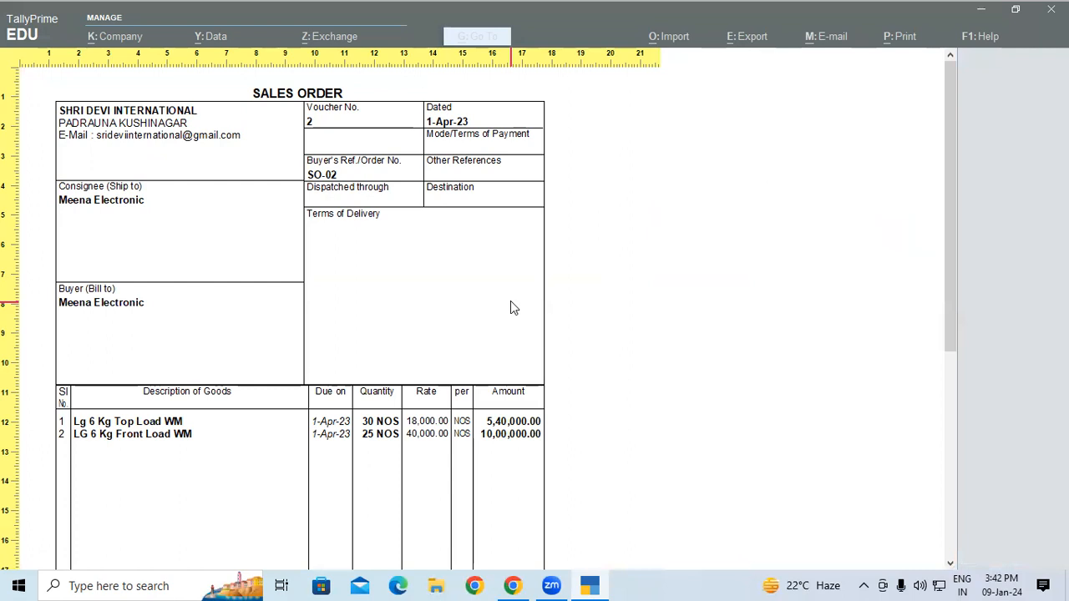
{"action": "key", "text": "Escape"}
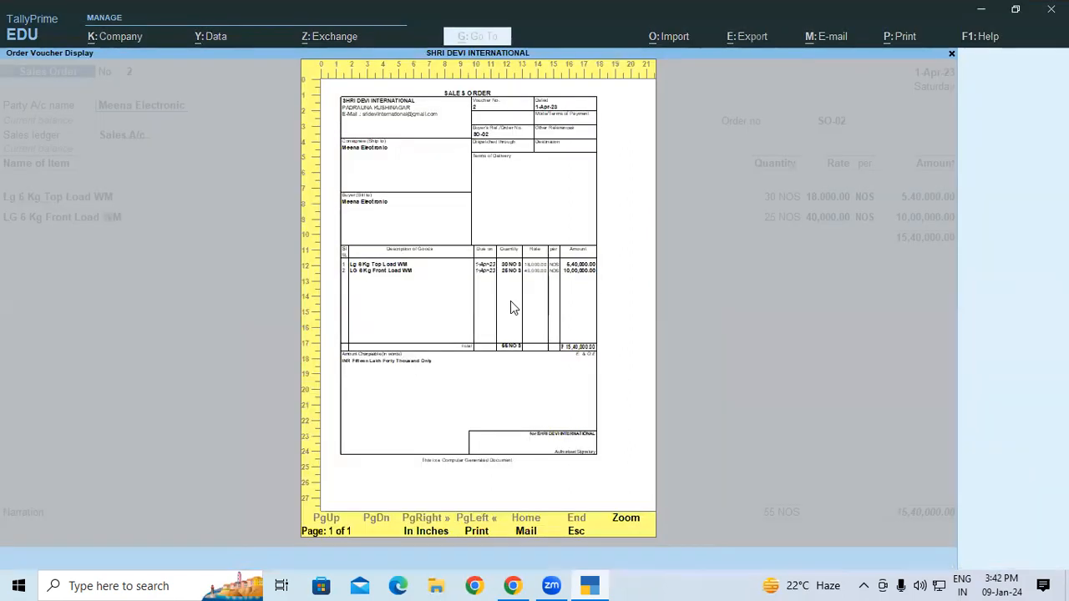
{"action": "key", "text": "Escape"}
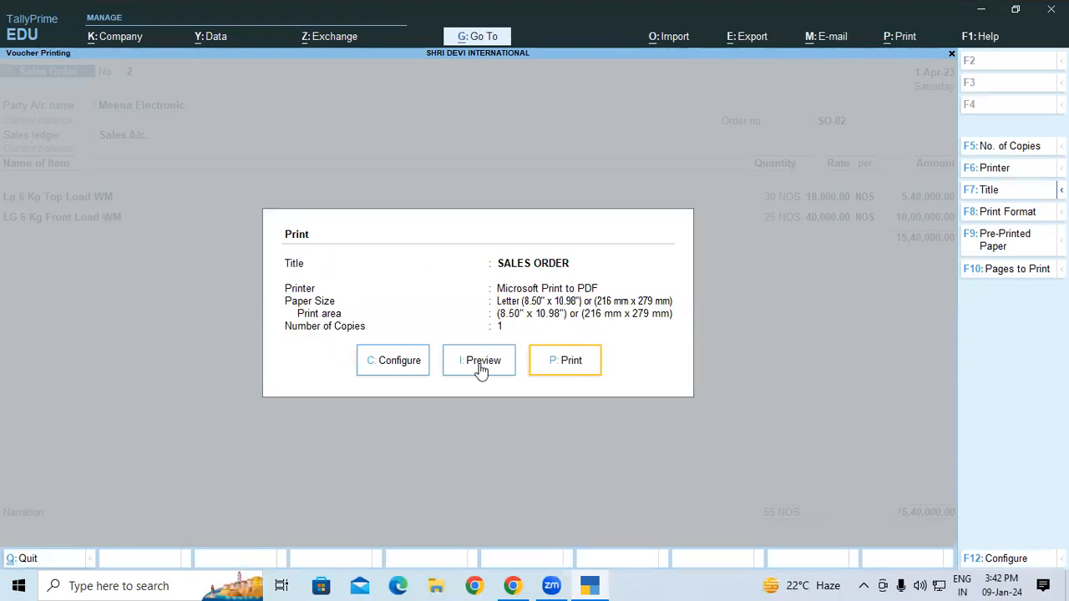
- Open the sales order's print configuration and expand it to the full list of options
{"action": "left_click", "coordinate": [400, 368]}
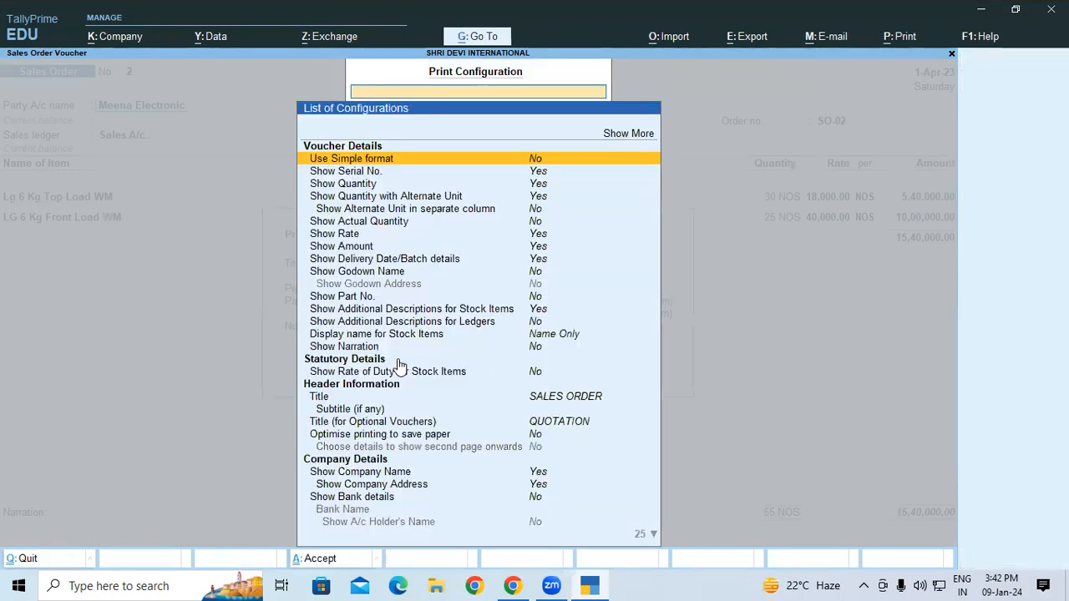
{"action": "left_click", "coordinate": [600, 143]}
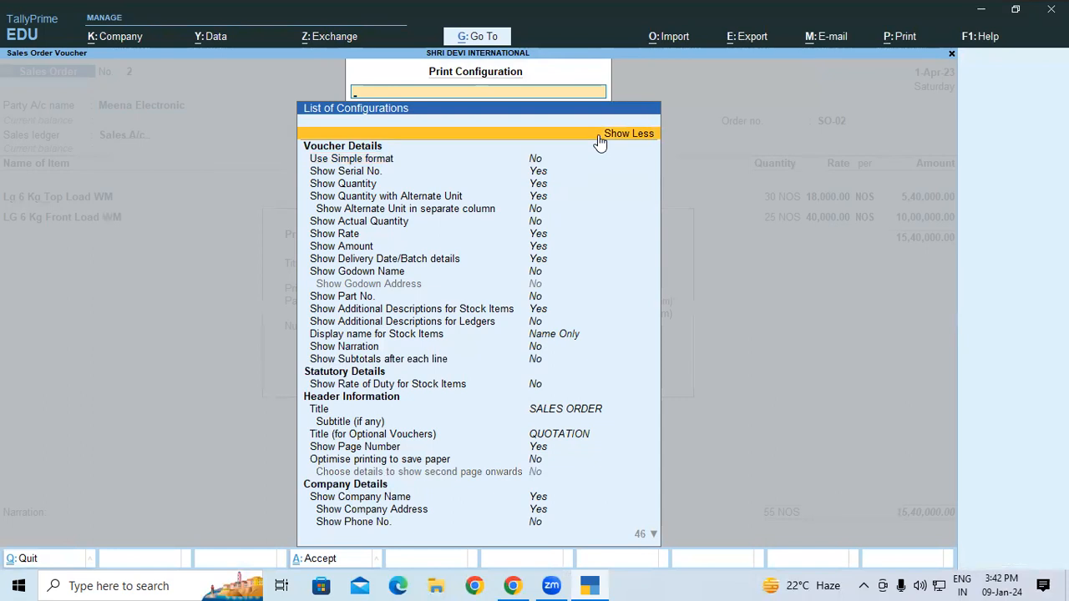
{"action": "key", "text": "Down"}
{"action": "key", "text": "Down"}
{"action": "key", "text": "Down"}
{"action": "key", "text": "Down"}
{"action": "key", "text": "Down"}
{"action": "key", "text": "Down"}
{"action": "key", "text": "Down"}
{"action": "key", "text": "Down"}
{"action": "key", "text": "Down"}
{"action": "key", "text": "Down"}
{"action": "key", "text": "Down"}
{"action": "key", "text": "Down"}
{"action": "key", "text": "Down"}
{"action": "key", "text": "Down"}
{"action": "key", "text": "Down"}
{"action": "key", "text": "Down"}
{"action": "key", "text": "Down"}
{"action": "key", "text": "Down"}
{"action": "key", "text": "Down"}
{"action": "key", "text": "Down"}
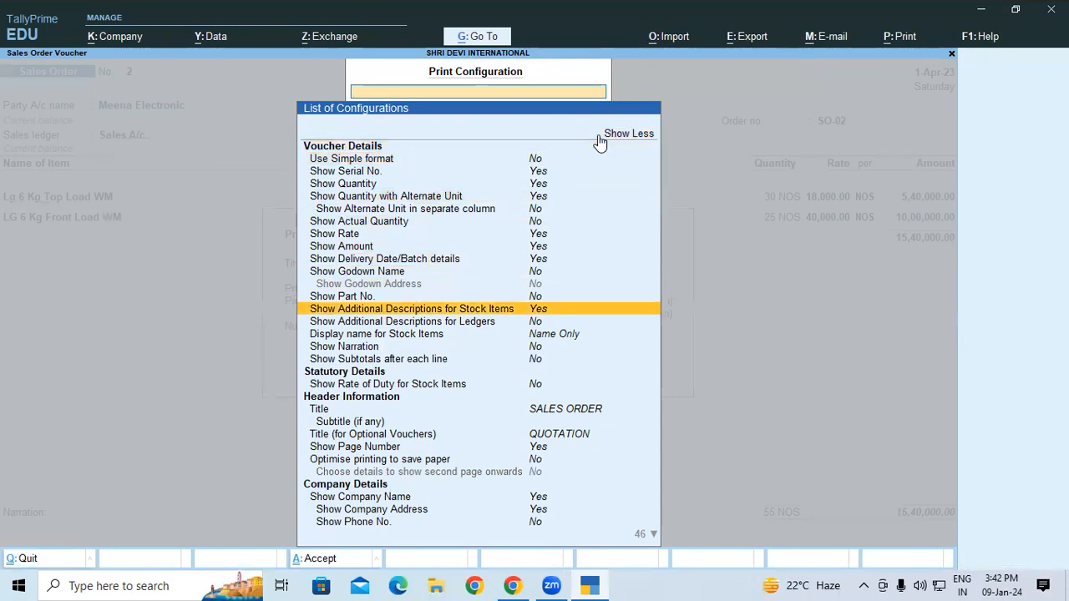
{"action": "key", "text": "Down"}
{"action": "key", "text": "Down"}
{"action": "key", "text": "Down"}
{"action": "key", "text": "Down"}
{"action": "key", "text": "Down"}
{"action": "key", "text": "Down"}
{"action": "key", "text": "Down"}
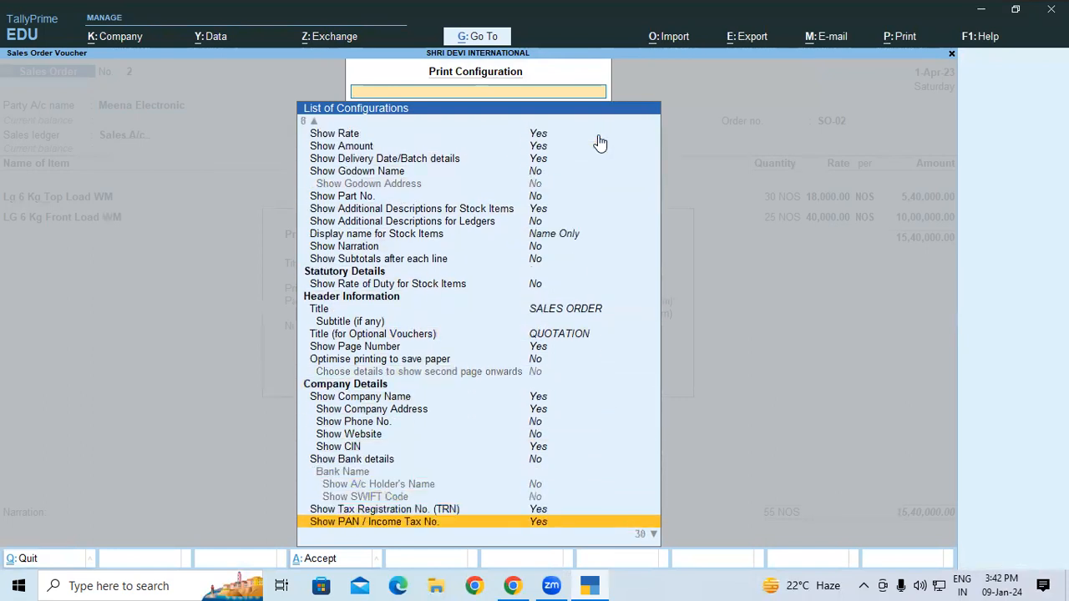
{"action": "key", "text": "Down"}
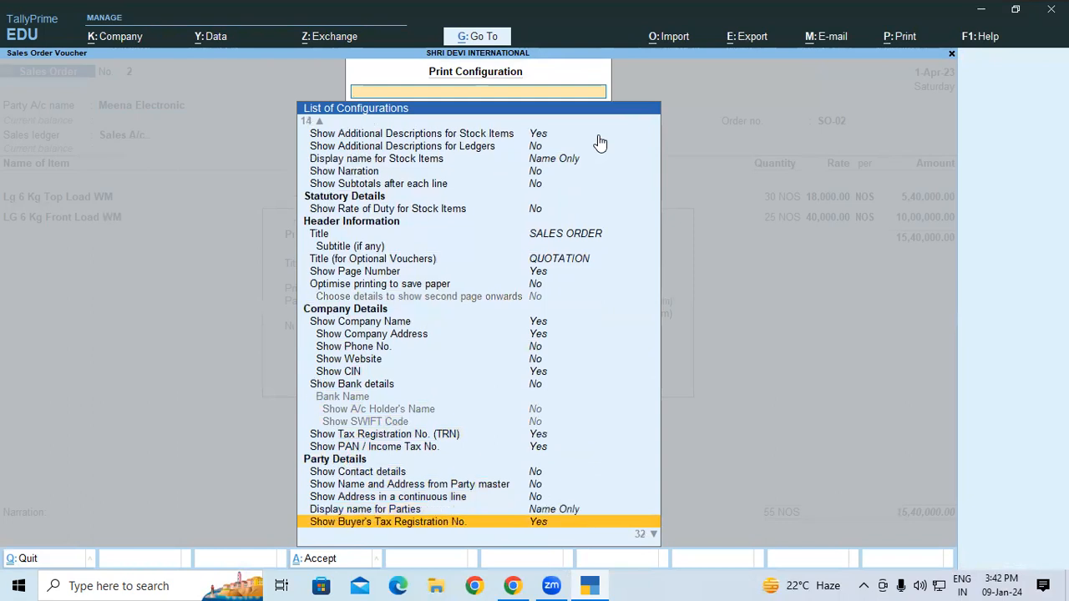
{"action": "key", "text": "Up"}
{"action": "key", "text": "Up"}
{"action": "key", "text": "Up"}
{"action": "key", "text": "Up"}
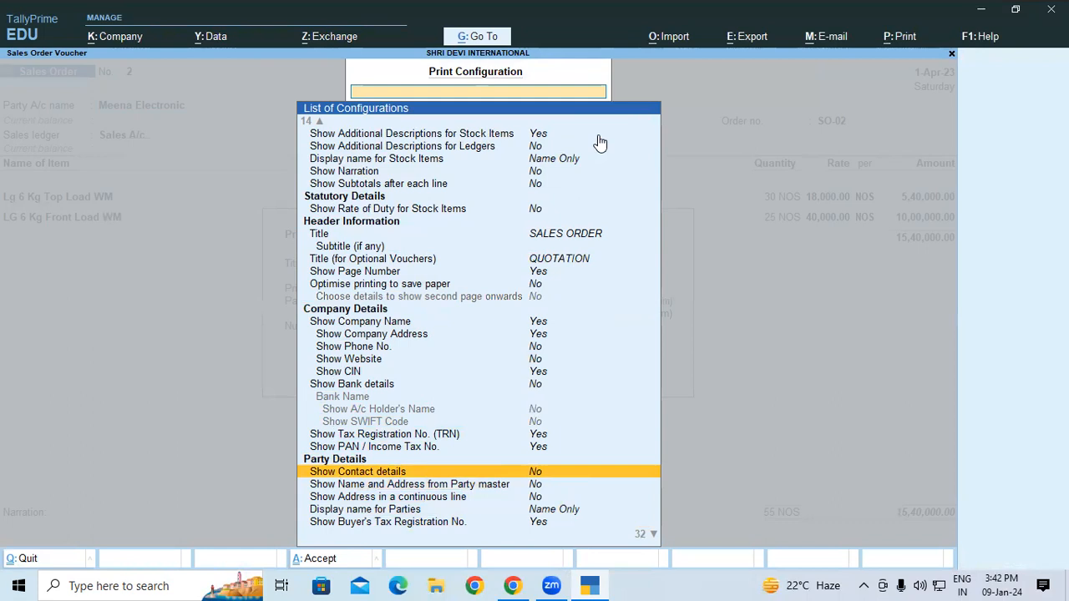
{"action": "type", "text": "Y"}
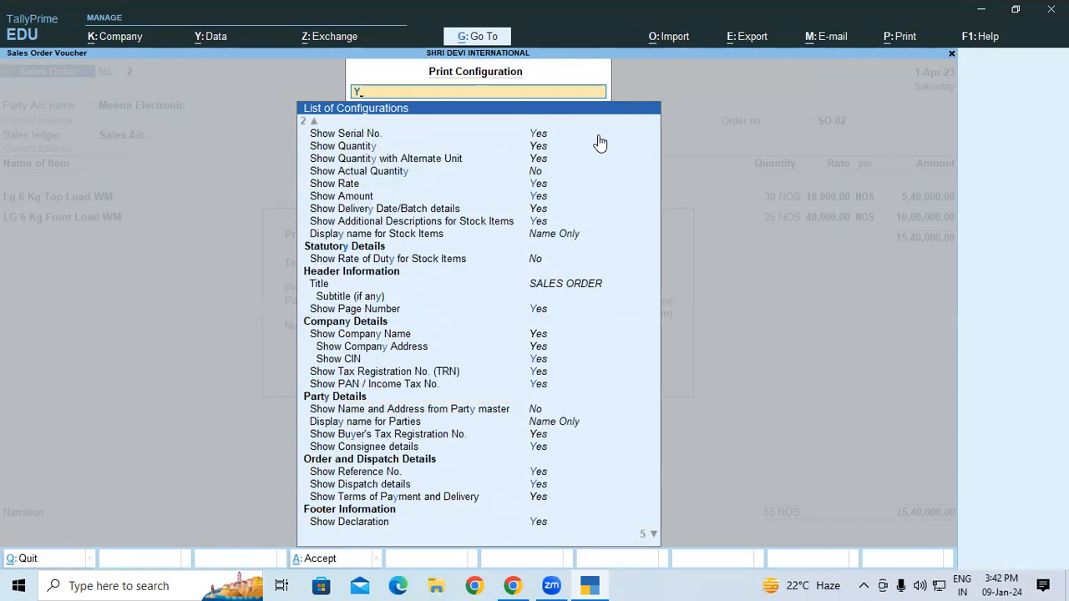
{"action": "key", "text": "BackSpace"}
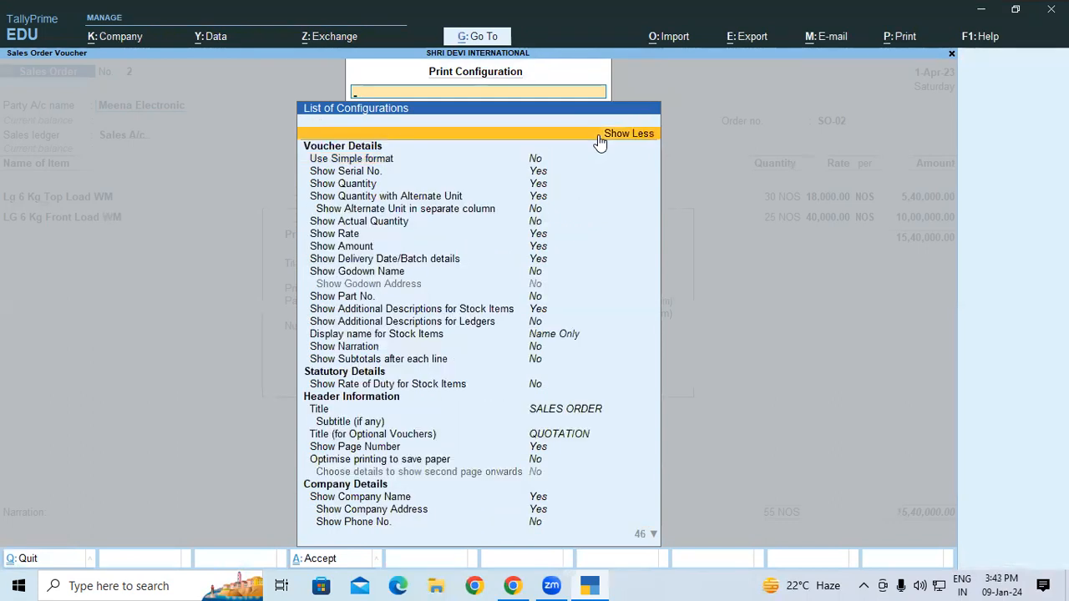
- Set Show Contact details to Yes in the Party Details of the print configuration
{"action": "key", "text": "Down"}
{"action": "key", "text": "Down"}
{"action": "key", "text": "Down"}
{"action": "key", "text": "Down"}
{"action": "key", "text": "Down"}
{"action": "key", "text": "Down"}
{"action": "key", "text": "Down"}
{"action": "key", "text": "Down"}
{"action": "key", "text": "Down"}
{"action": "key", "text": "Down"}
{"action": "key", "text": "Down"}
{"action": "key", "text": "Down"}
{"action": "key", "text": "Down"}
{"action": "key", "text": "Down"}
{"action": "key", "text": "Down"}
{"action": "key", "text": "Down"}
{"action": "key", "text": "Down"}
{"action": "key", "text": "Down"}
{"action": "key", "text": "Down"}
{"action": "key", "text": "Down"}
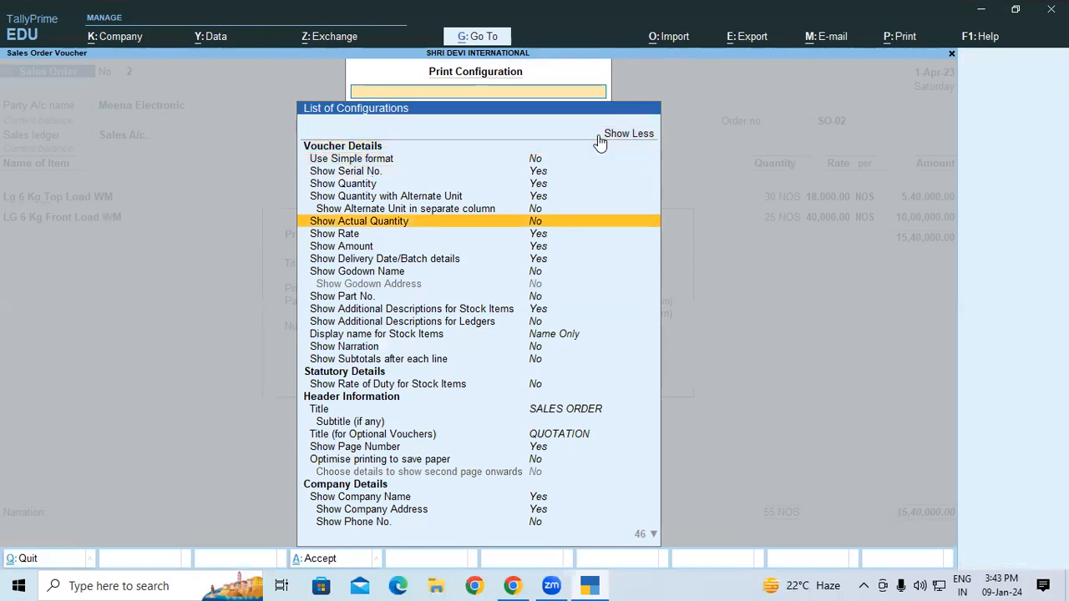
{"action": "key", "text": "Down"}
{"action": "key", "text": "Down"}
{"action": "key", "text": "Down"}
{"action": "key", "text": "Down"}
{"action": "key", "text": "Down"}
{"action": "key", "text": "Down"}
{"action": "key", "text": "Down"}
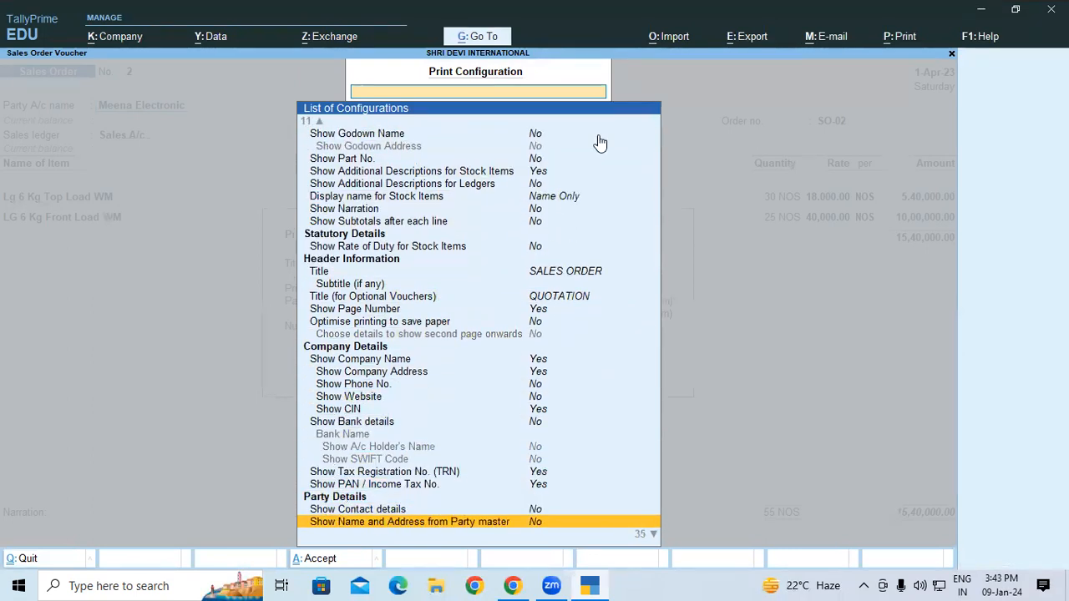
{"action": "key", "text": "Up"}
{"action": "key", "text": "Up"}
{"action": "key", "text": "Up"}
{"action": "key", "text": "Up"}
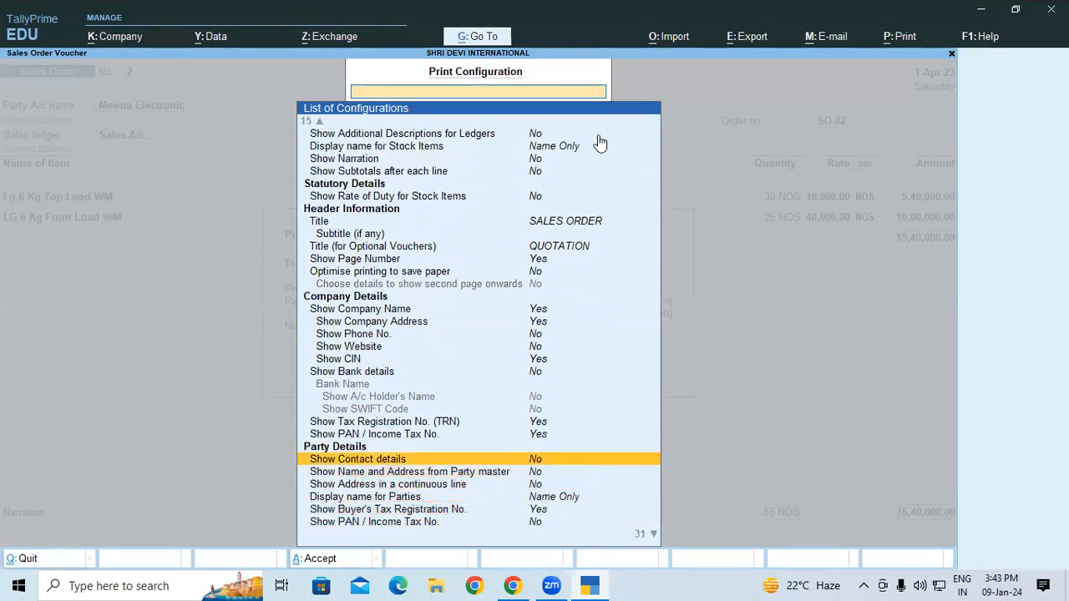
{"action": "key", "text": "Return"}
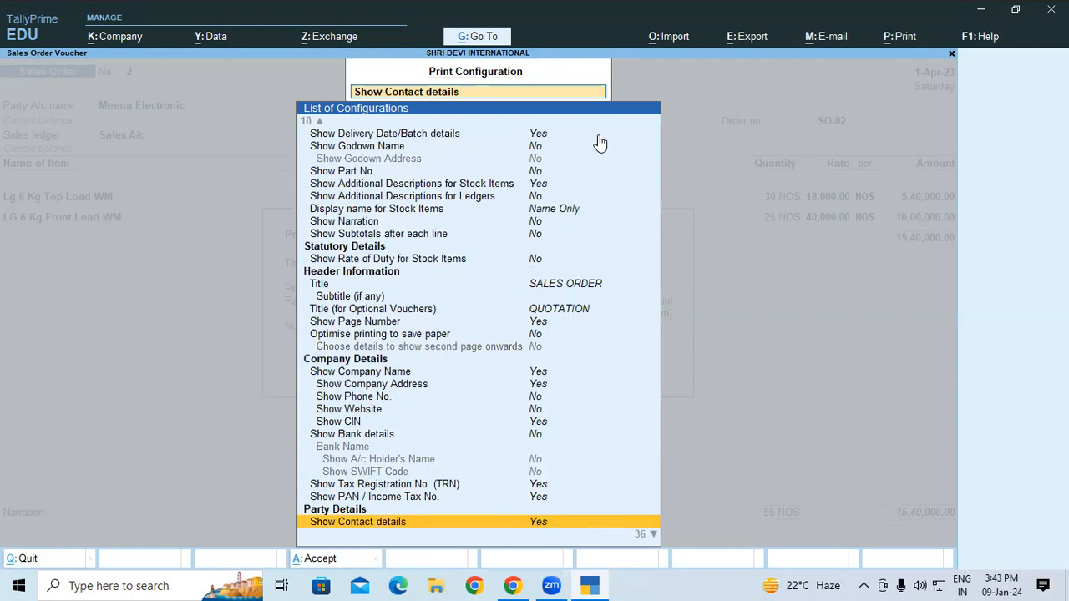
- Set Show Name and Address from Party master and Show Address in a continuous line to Yes, and accept the print configuration
{"action": "key", "text": "Down"}
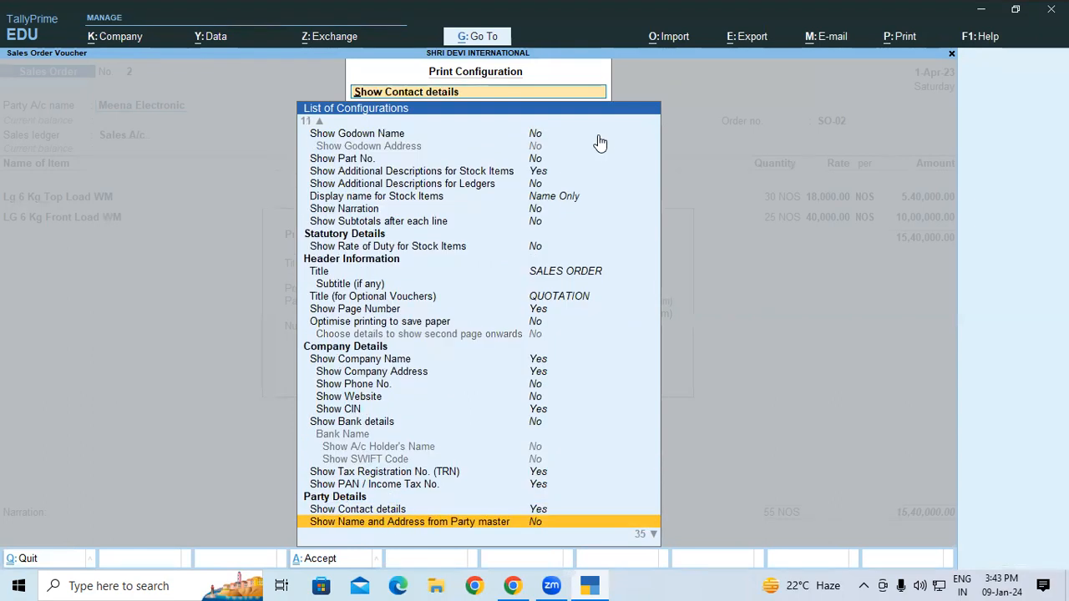
{"action": "key", "text": "Return"}
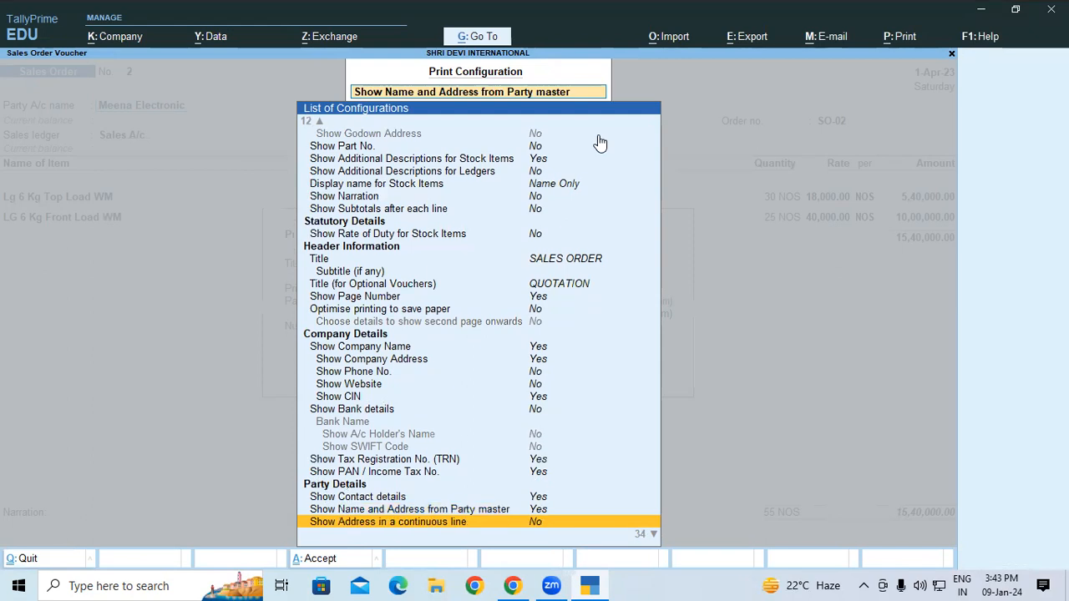
{"action": "key", "text": "Return"}
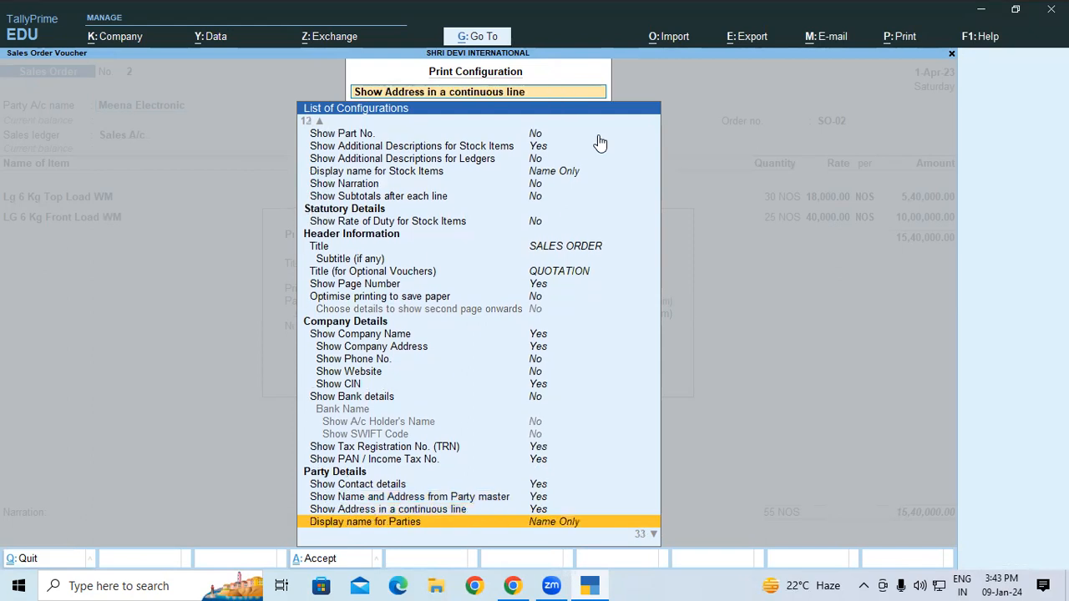
{"action": "key", "text": "Return"}
{"action": "key", "text": "Return"}
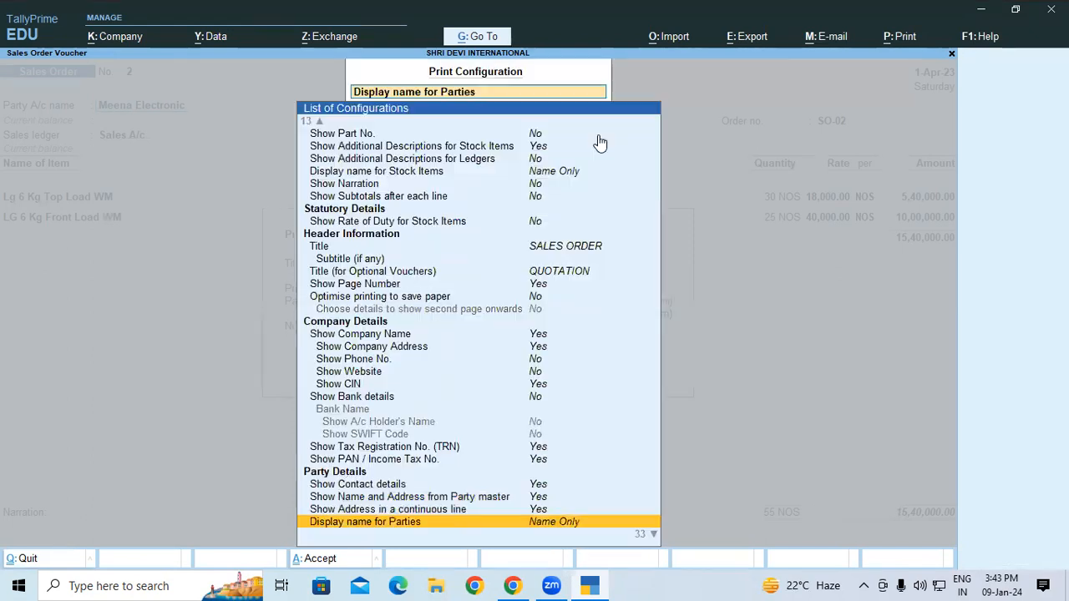
{"action": "key", "text": "Down"}
{"action": "key", "text": "Down"}
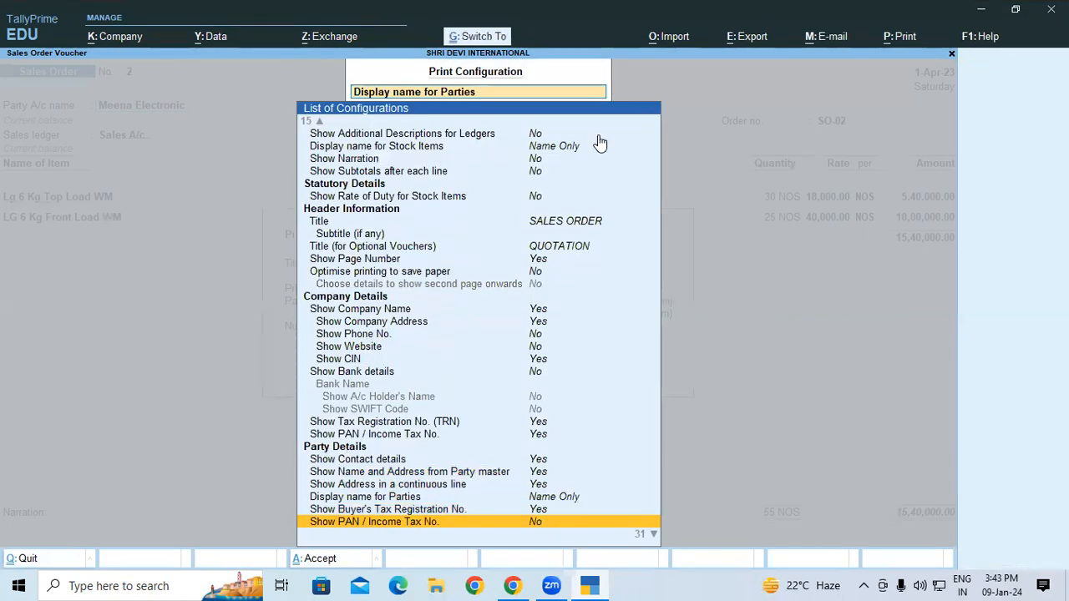
{"action": "key", "text": "ctrl+a"}
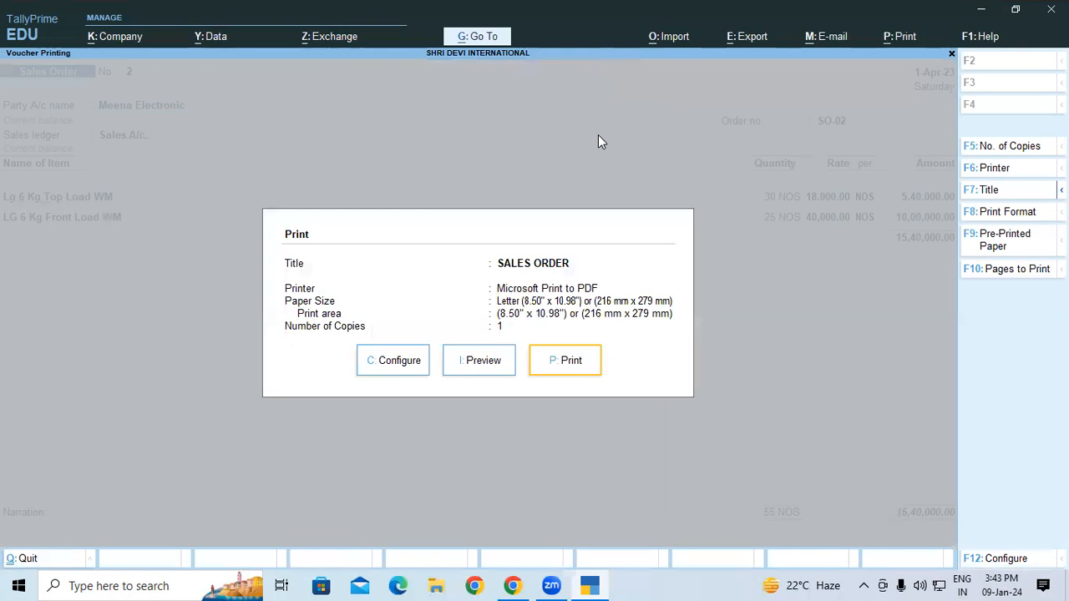
- Preview the sales order enlarged to check the party addresses, and switch to the course document in Chrome
{"action": "left_click", "coordinate": [486, 365]}
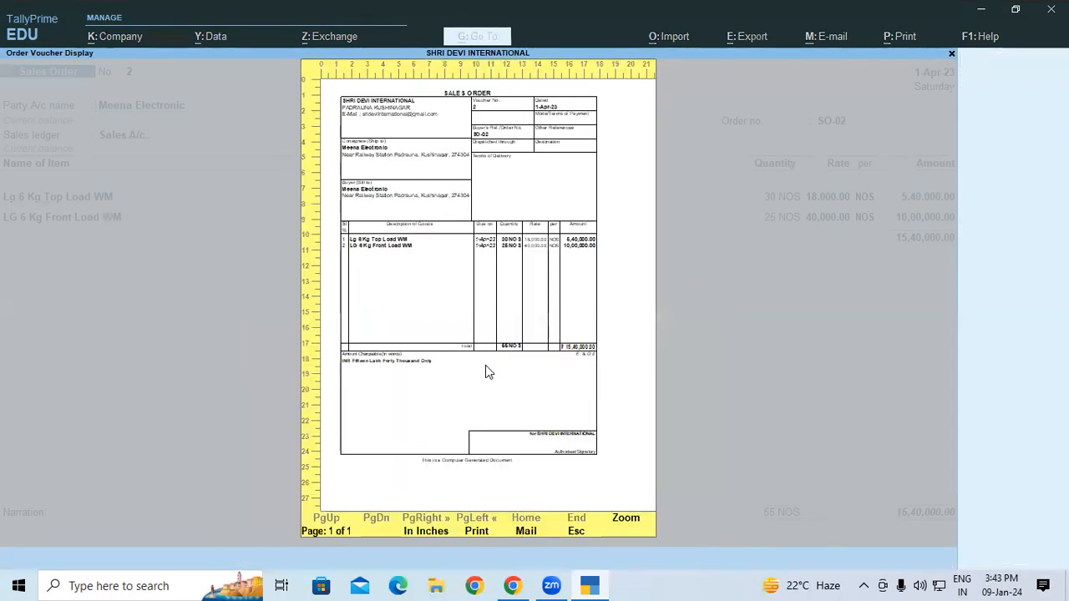
{"action": "left_click", "coordinate": [485, 365]}
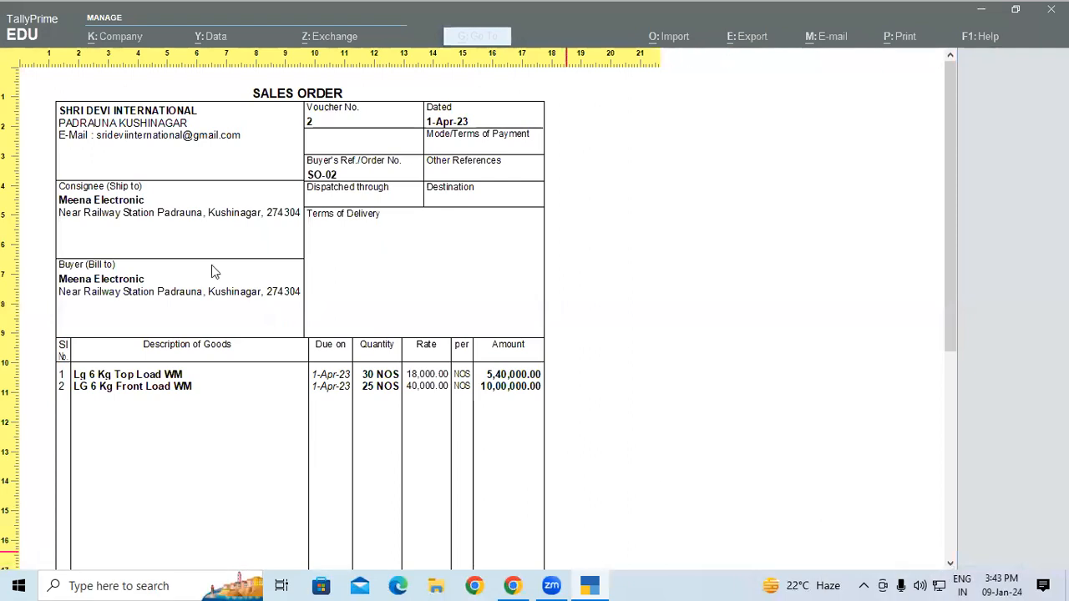
{"action": "key", "text": "alt+Tab"}
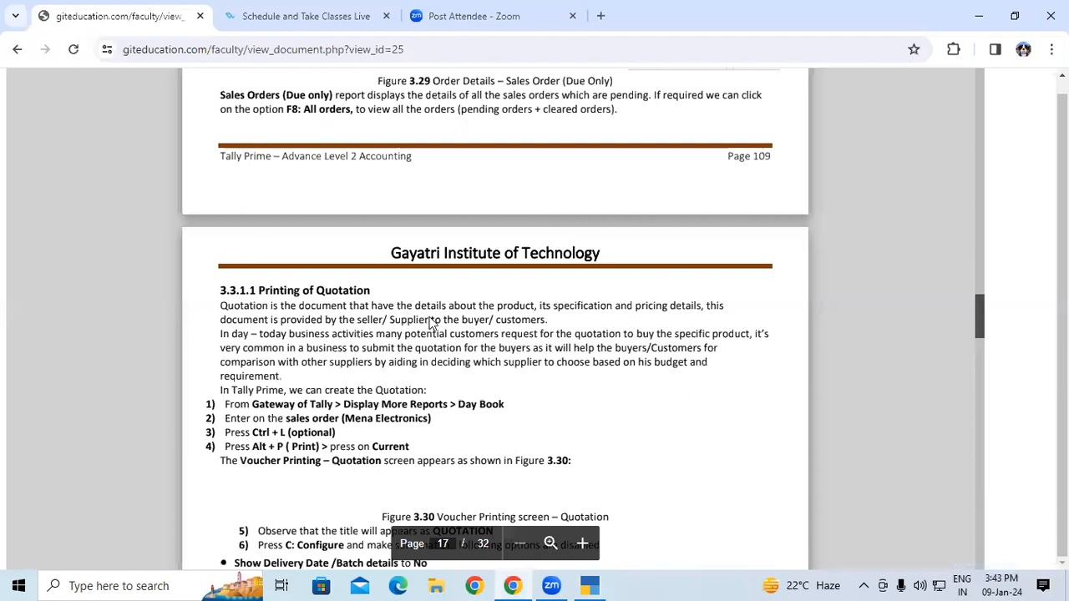